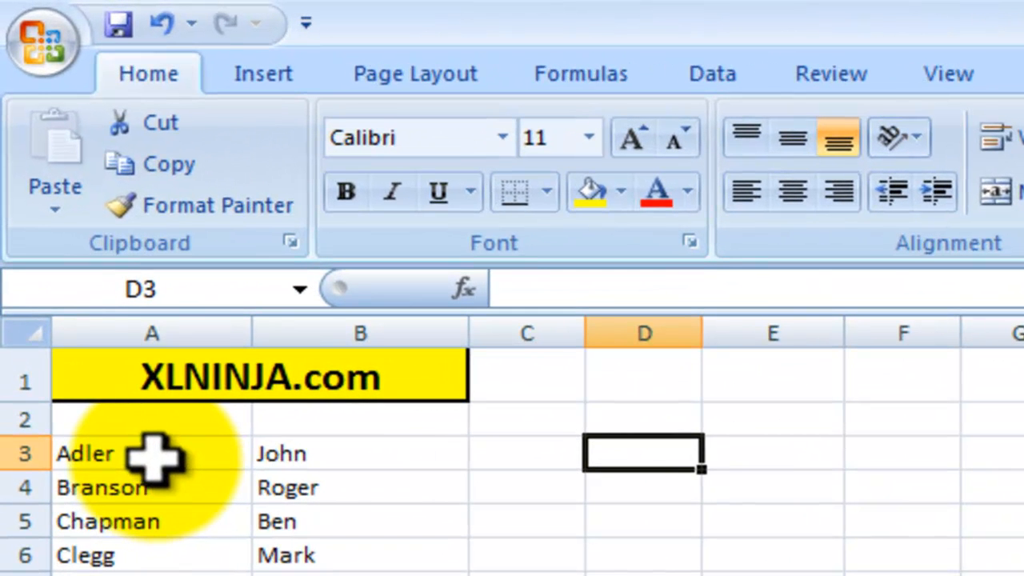
Examine the surname list in column A and the first-name list in column B, rows 3 to 26.
{"action": "left_click", "coordinate": [152, 456]}
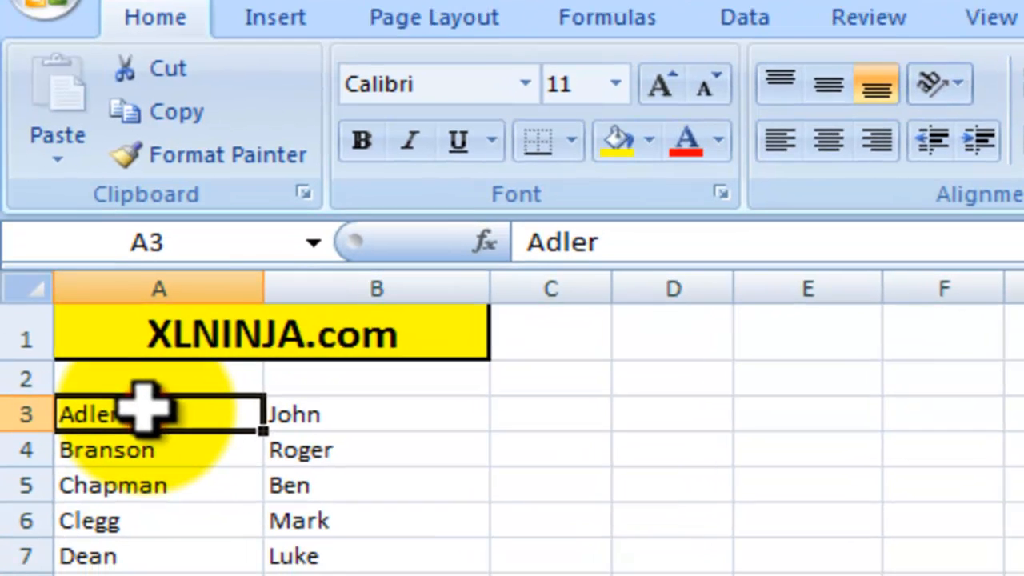
{"action": "left_click", "coordinate": [339, 454]}
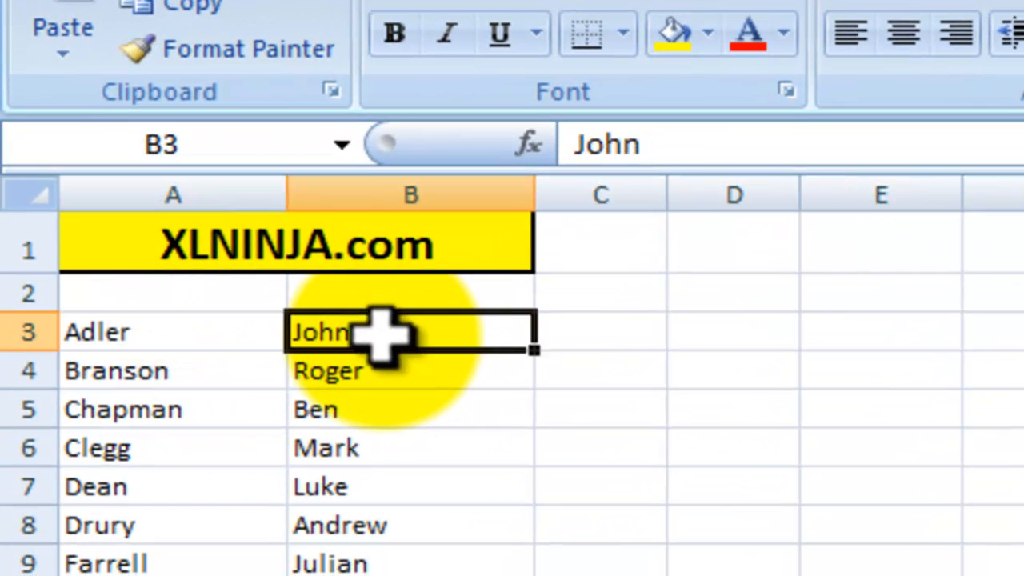
{"action": "left_click_drag", "start_coordinate": [165, 331], "coordinate": [119, 525]}
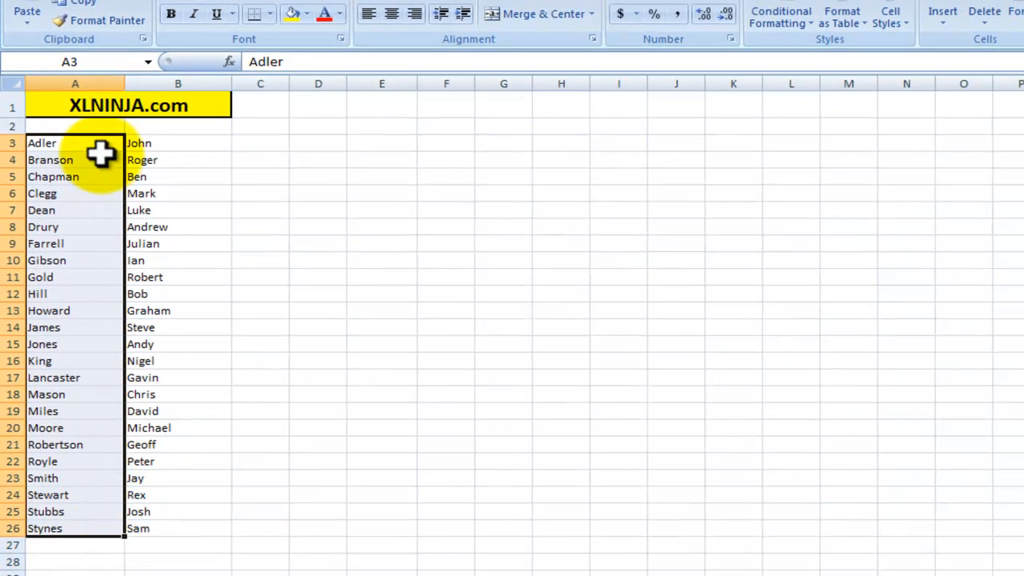
{"action": "left_click", "coordinate": [97, 146]}
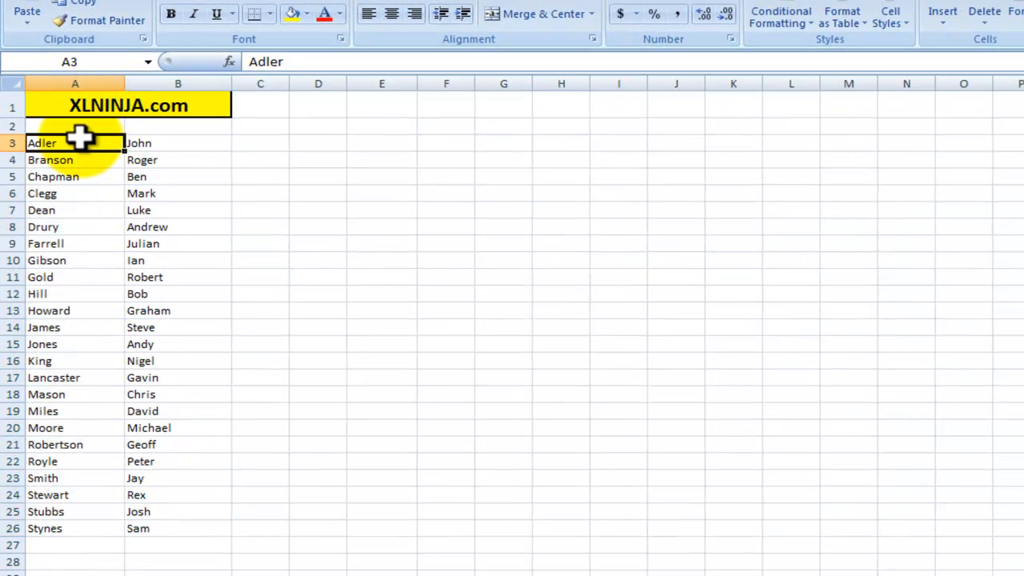
{"action": "left_click_drag", "start_coordinate": [80, 139], "coordinate": [75, 497]}
{"action": "left_click_drag", "start_coordinate": [190, 144], "coordinate": [183, 295]}
{"action": "left_click", "coordinate": [110, 144]}
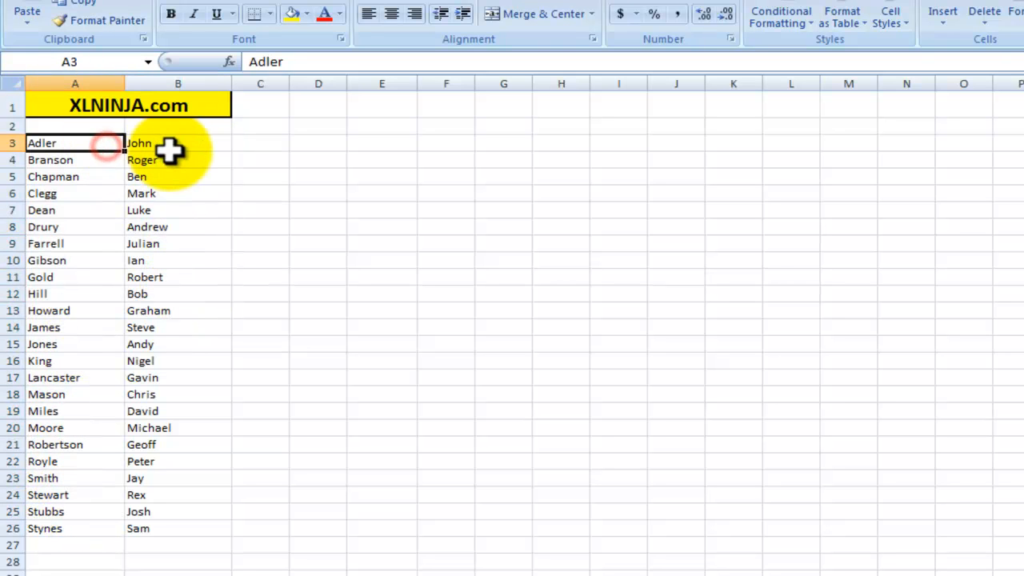
{"action": "left_click", "coordinate": [171, 150]}
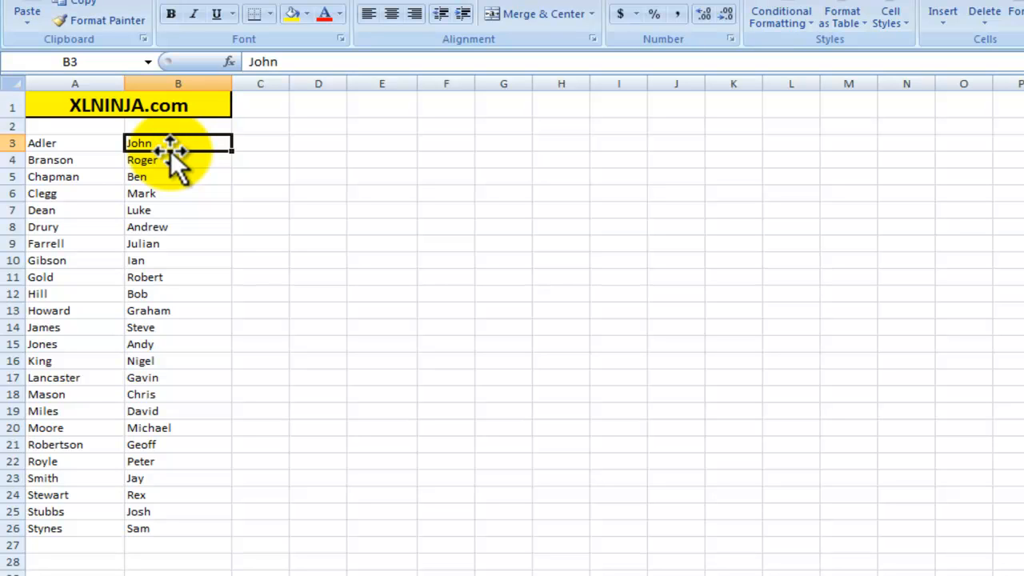
{"action": "left_click", "coordinate": [109, 149]}
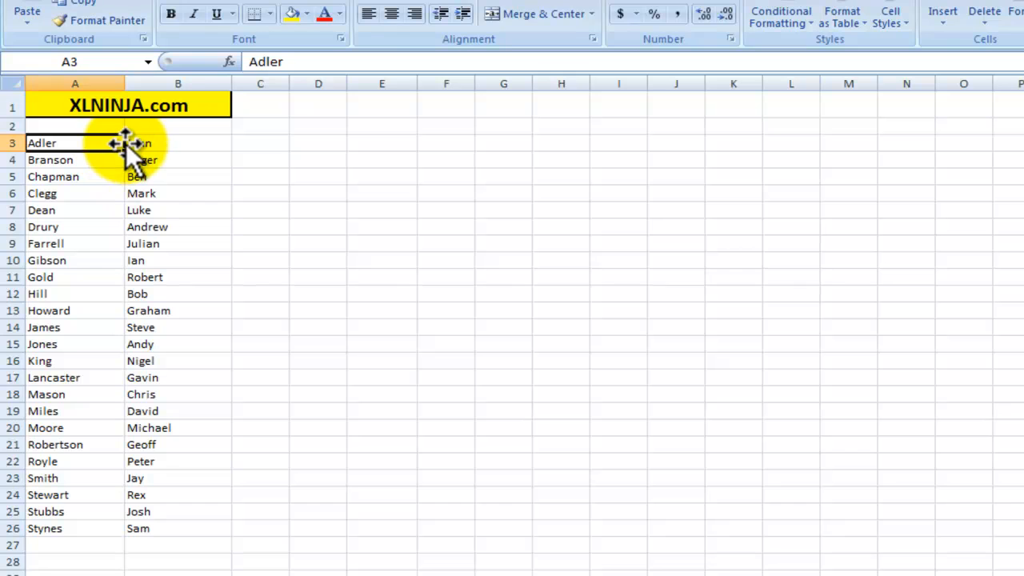
{"action": "left_click", "coordinate": [303, 144]}
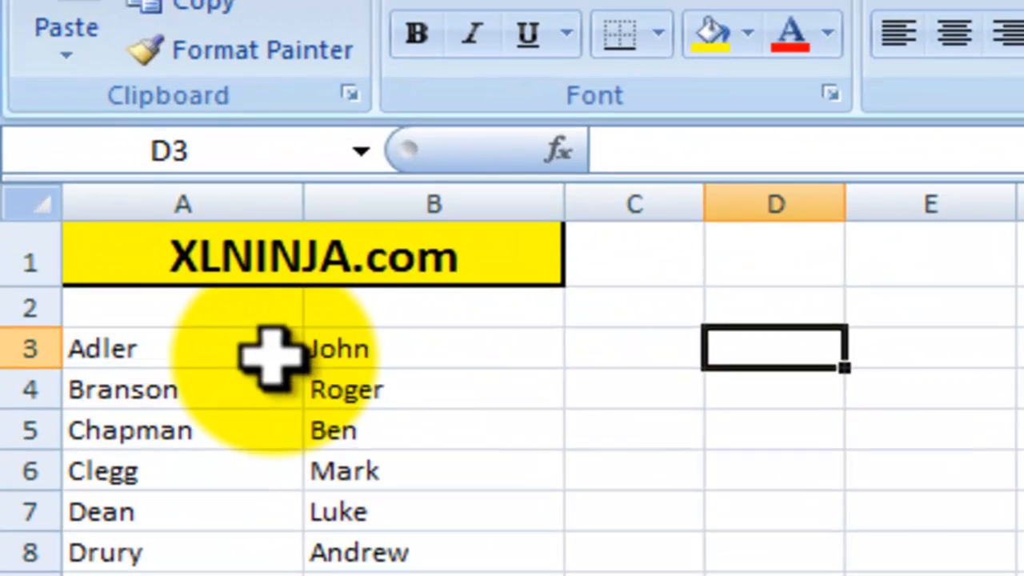
Copy the surname text from A3 and paste it into D3.
{"action": "left_click", "coordinate": [110, 142]}
{"action": "left_click", "coordinate": [306, 62]}
{"action": "left_click_drag", "start_coordinate": [783, 152], "coordinate": [621, 156]}
{"action": "key", "text": "ctrl+c"}
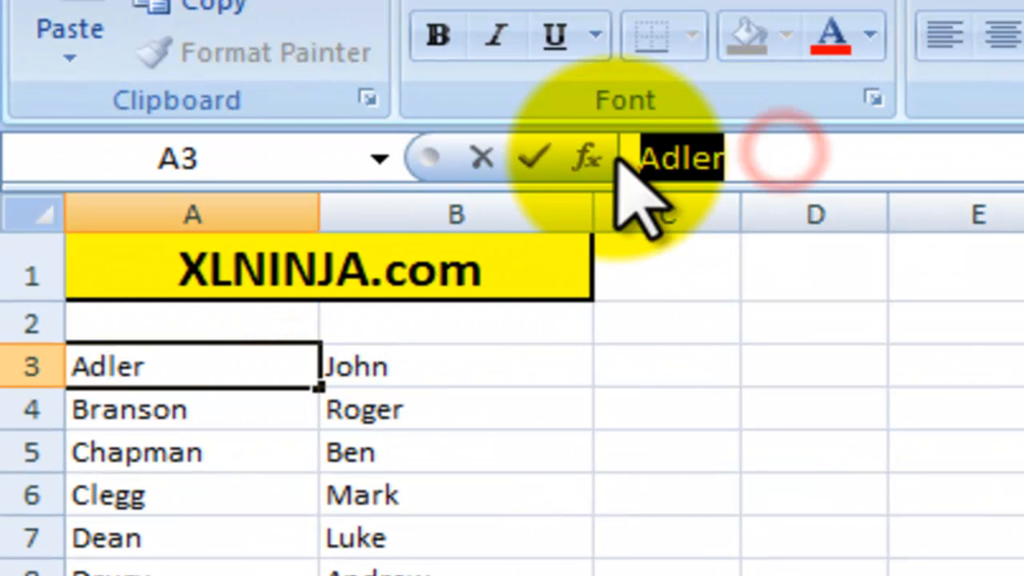
{"action": "left_click", "coordinate": [534, 157]}
{"action": "left_click", "coordinate": [828, 364]}
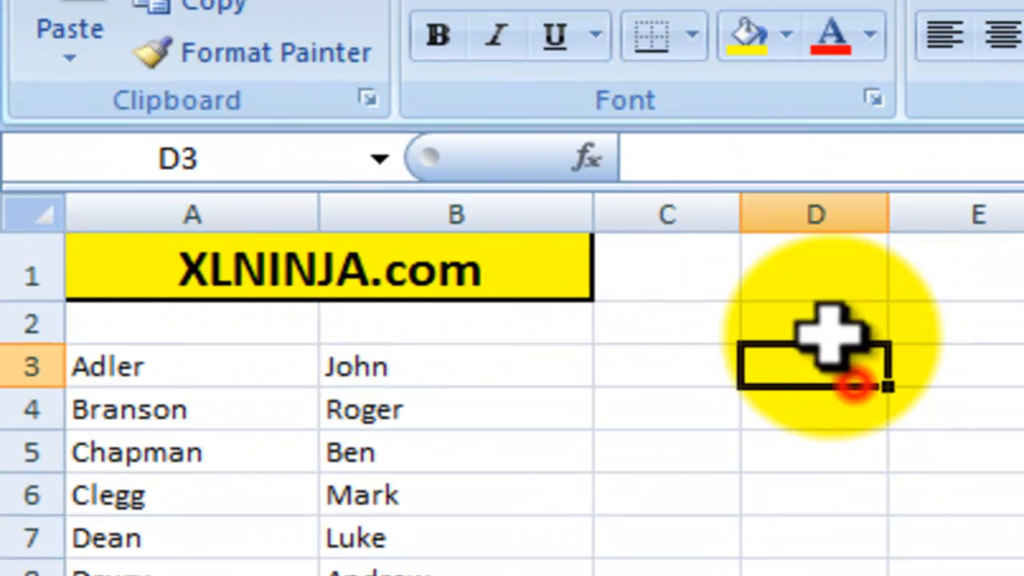
{"action": "key", "text": "ctrl+v"}
Copy the first name from B3 and append it to the surname in D3, separated by a space.
{"action": "left_click", "coordinate": [434, 374]}
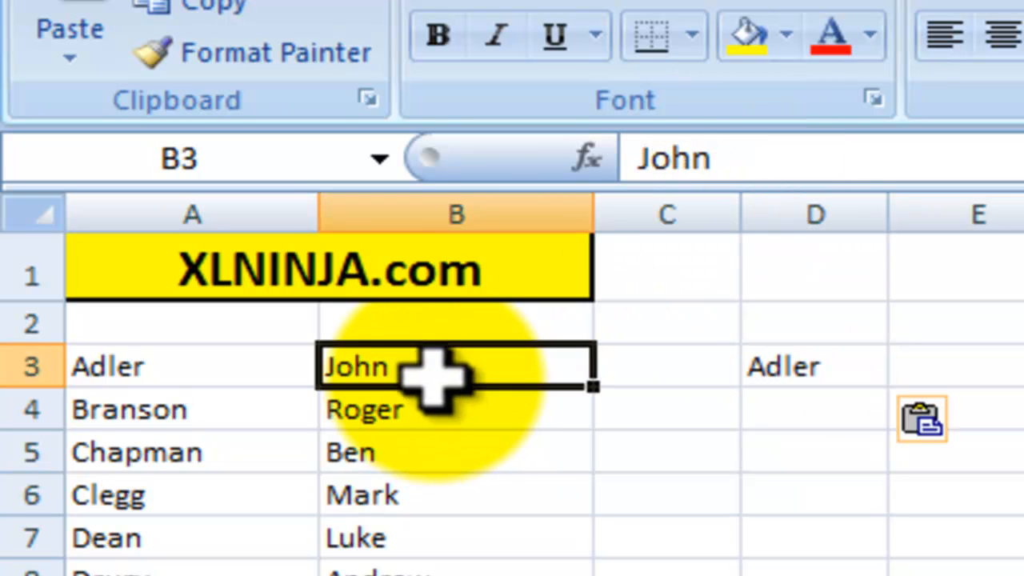
{"action": "left_click_drag", "start_coordinate": [738, 154], "coordinate": [616, 157]}
{"action": "key", "text": "ctrl+c"}
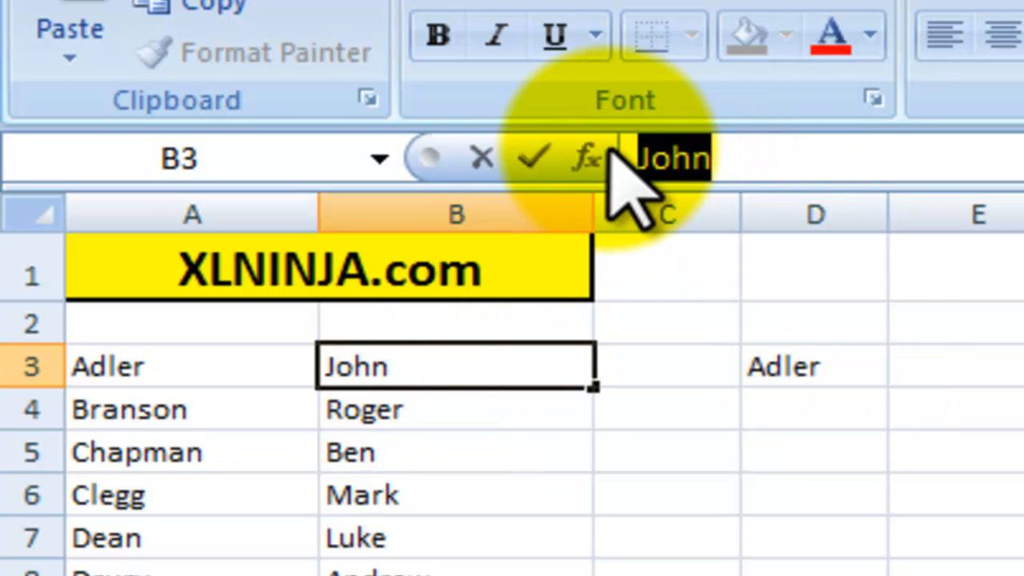
{"action": "key", "text": "Escape"}
{"action": "left_click", "coordinate": [848, 376]}
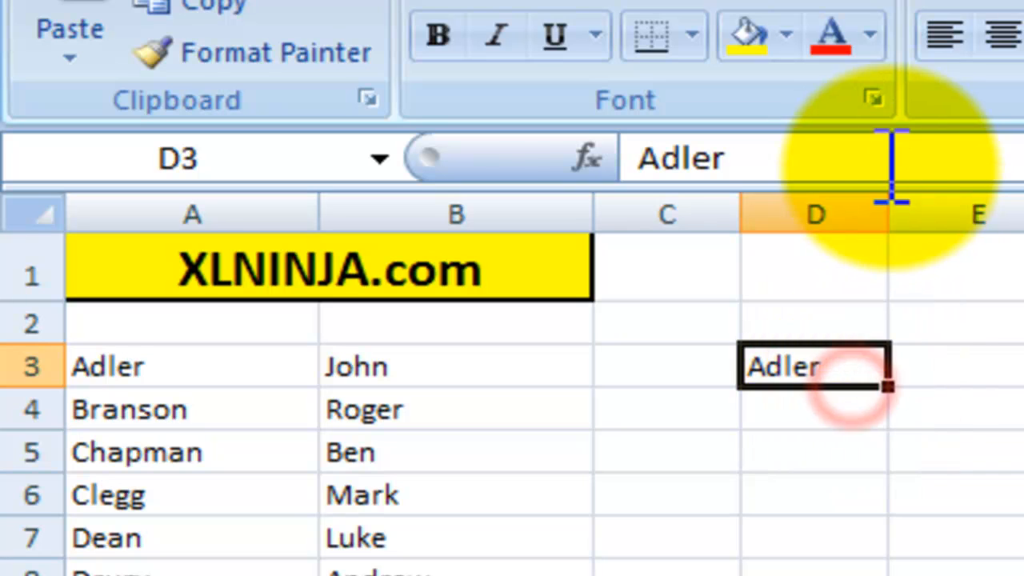
{"action": "left_click", "coordinate": [892, 156]}
{"action": "key", "text": "ctrl+v"}
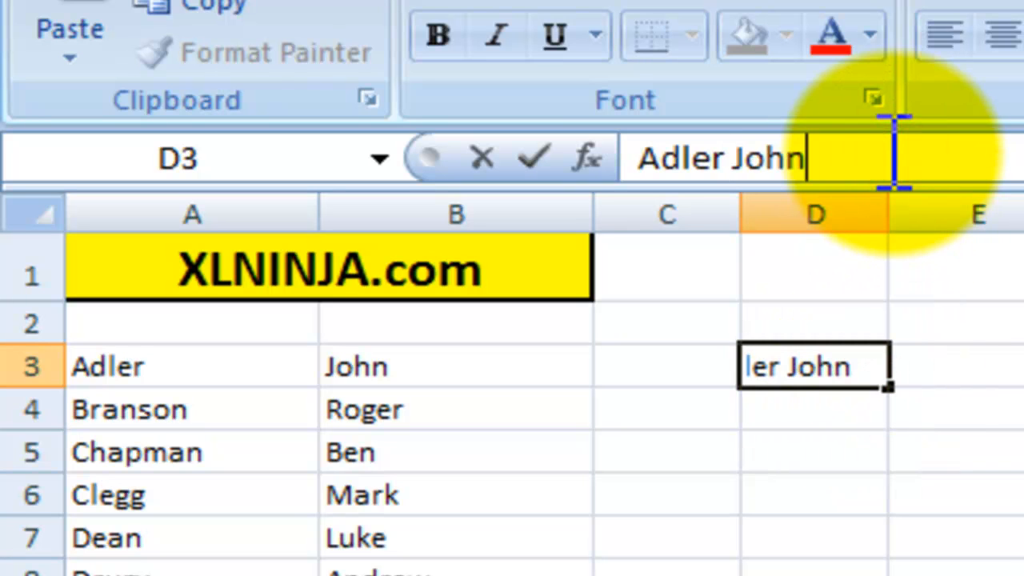
{"action": "key", "text": "Return"}
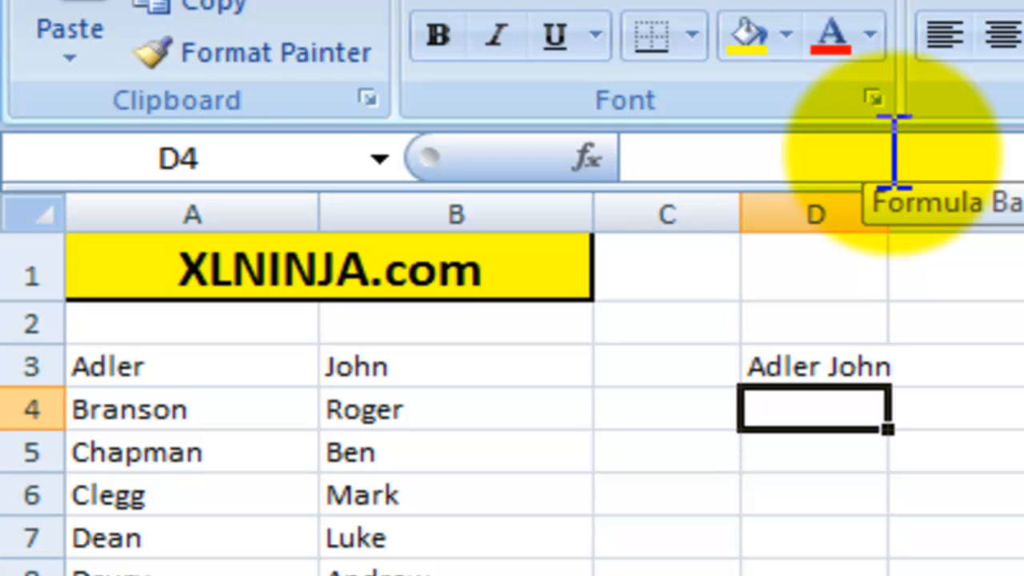
Clear the manually combined name from D3.
{"action": "left_click", "coordinate": [811, 364]}
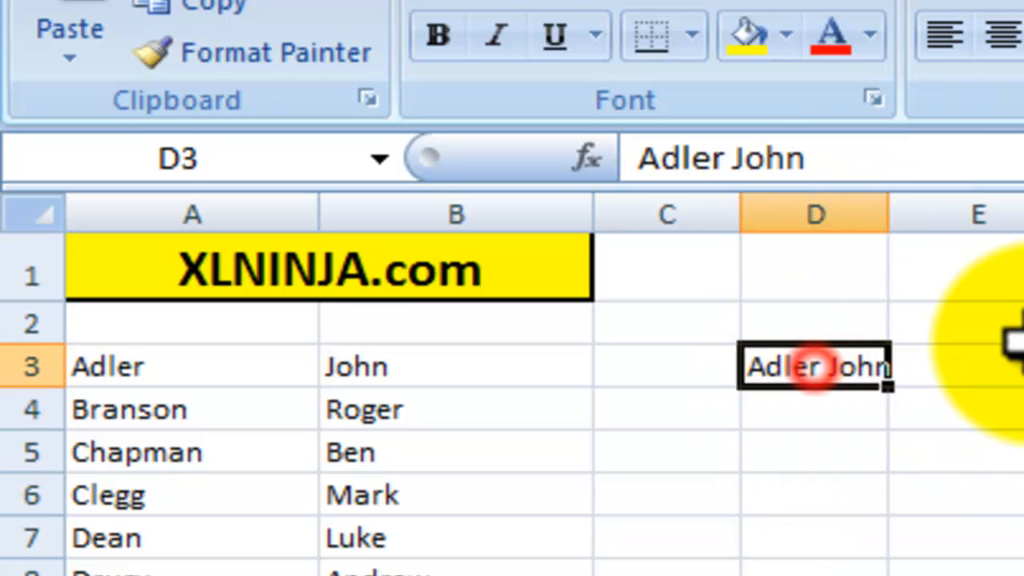
{"action": "key", "text": "Delete"}
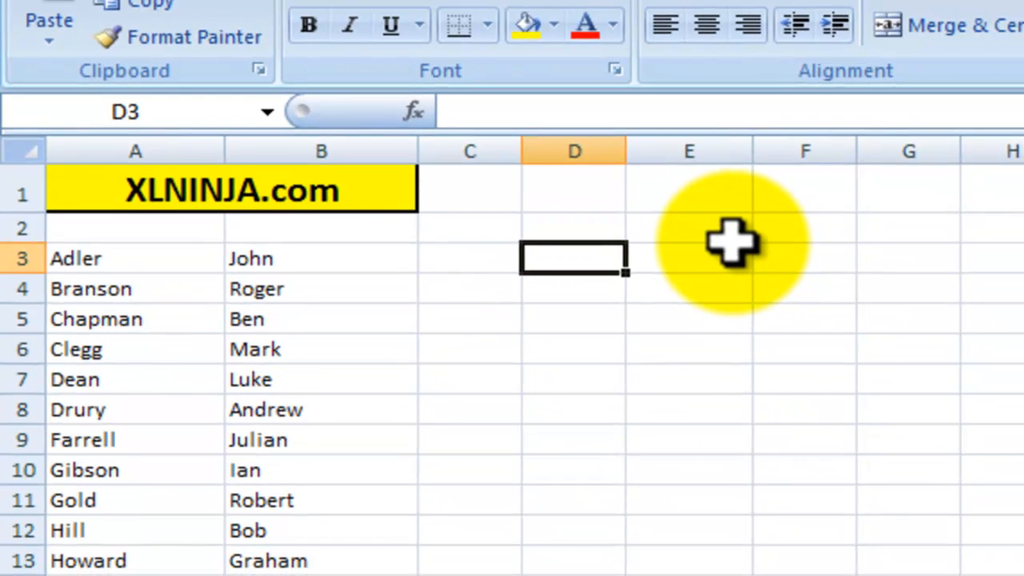
Enter =CONCATENATE(A3," ",B3) in D3 and widen column D to fit the full name.
{"action": "type", "text": "=con"}
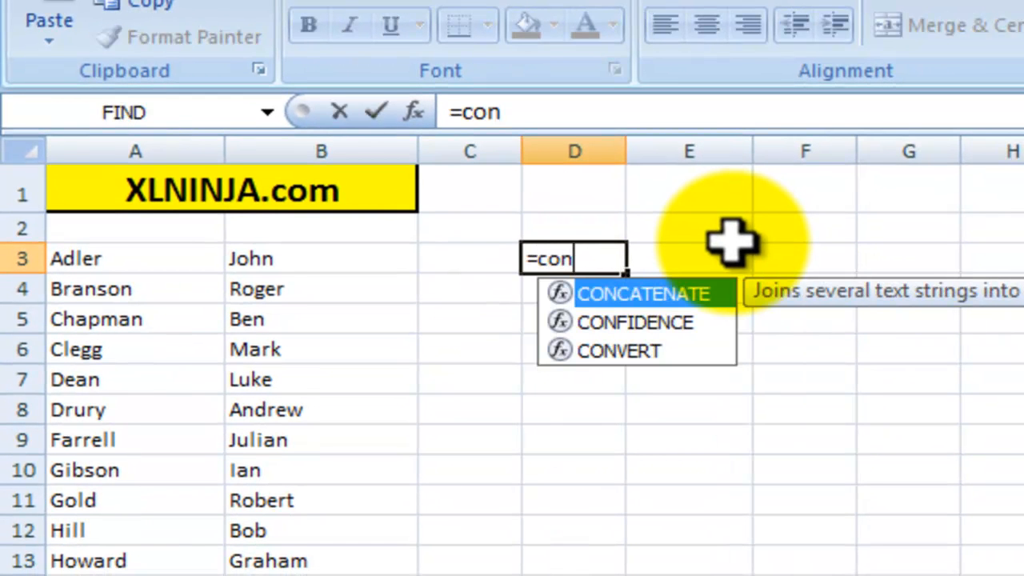
{"action": "type", "text": "cat"}
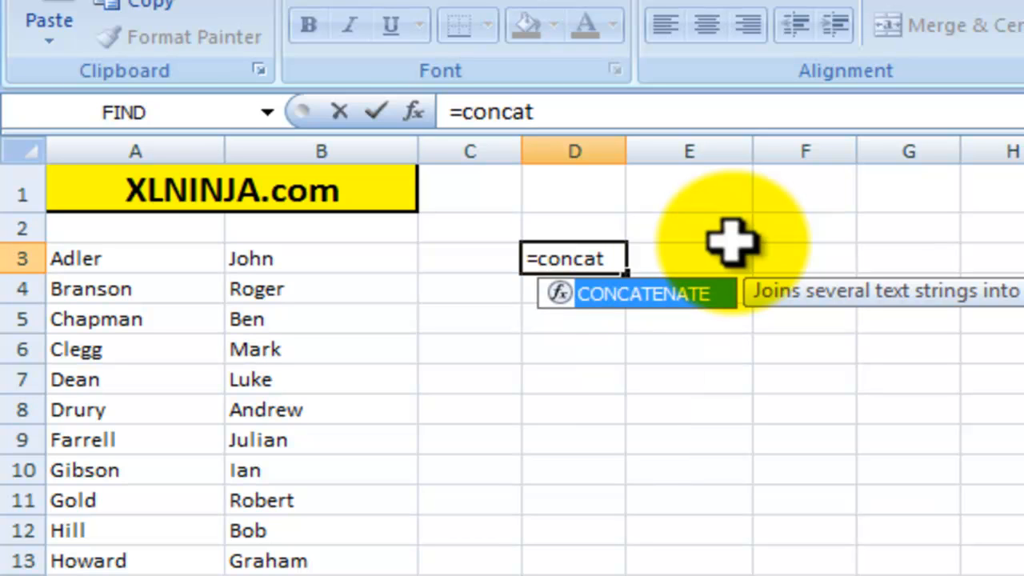
{"action": "type", "text": "enate"}
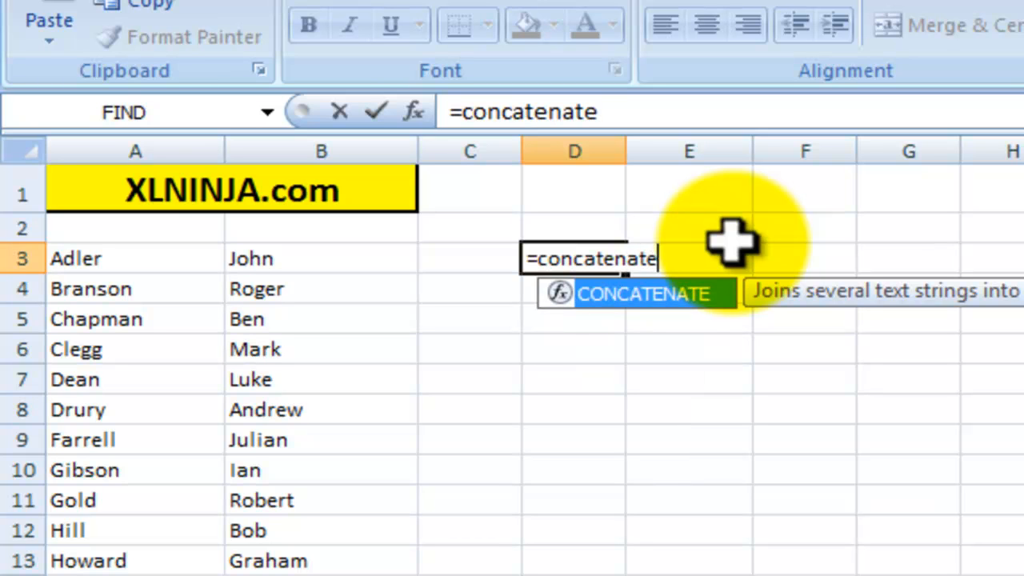
{"action": "type", "text": "("}
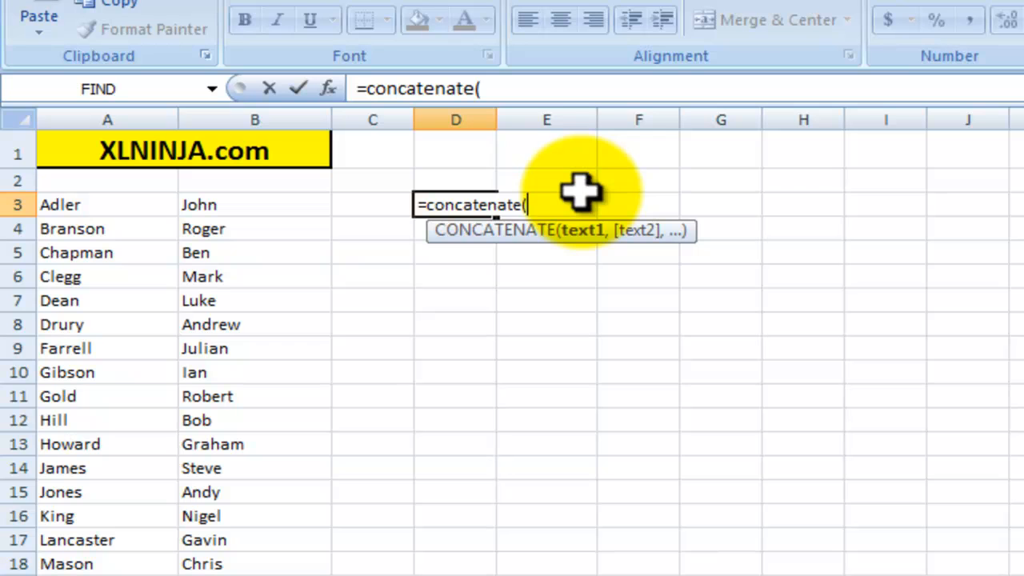
{"action": "left_click", "coordinate": [93, 203]}
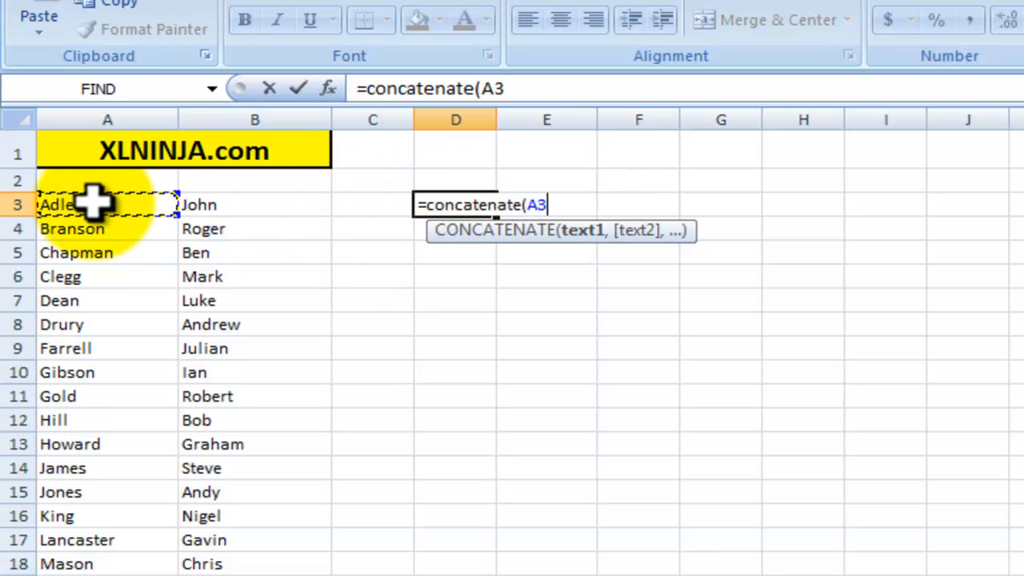
{"action": "type", "text": ","}
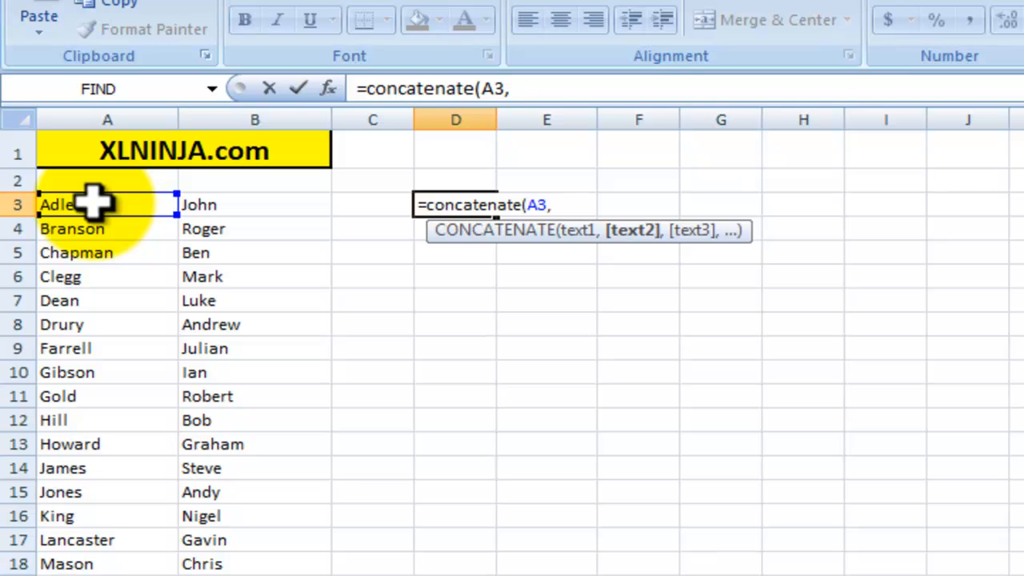
{"action": "type", "text": "\" \","}
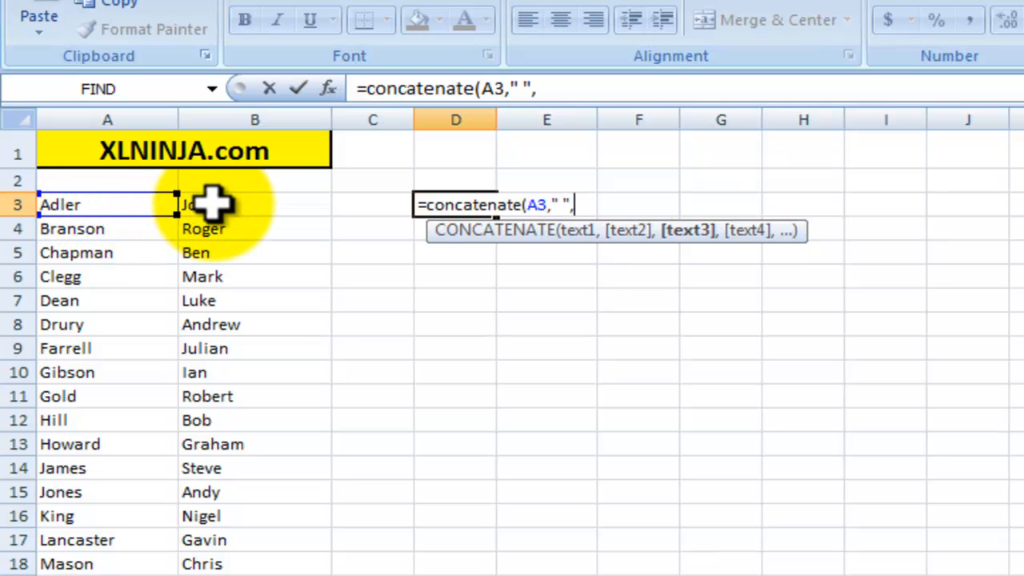
{"action": "left_click", "coordinate": [183, 204]}
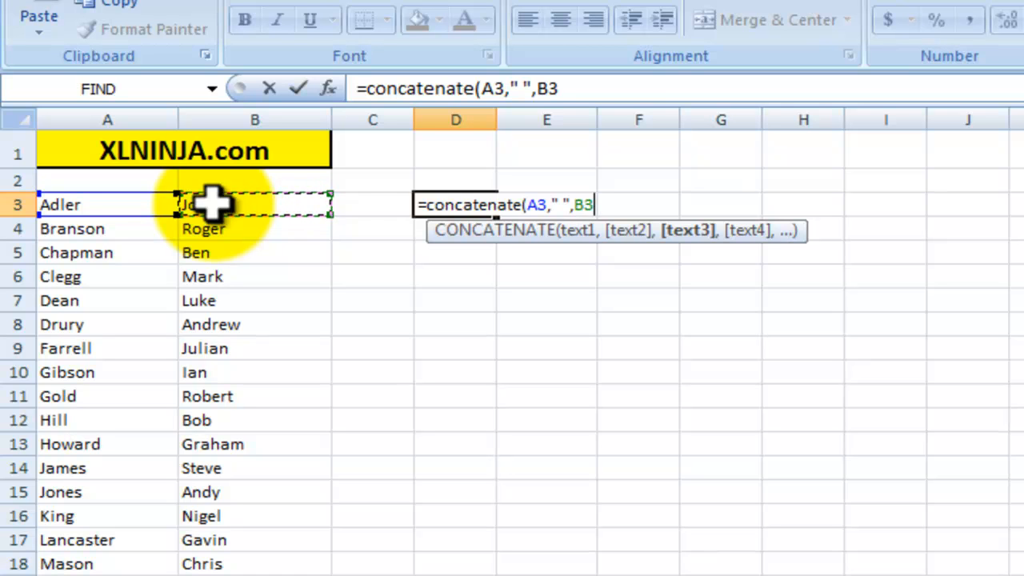
{"action": "type", "text": ")"}
{"action": "key", "text": "Return"}
{"action": "left_click_drag", "start_coordinate": [496, 119], "coordinate": [531, 118]}
{"action": "left_click", "coordinate": [488, 204]}
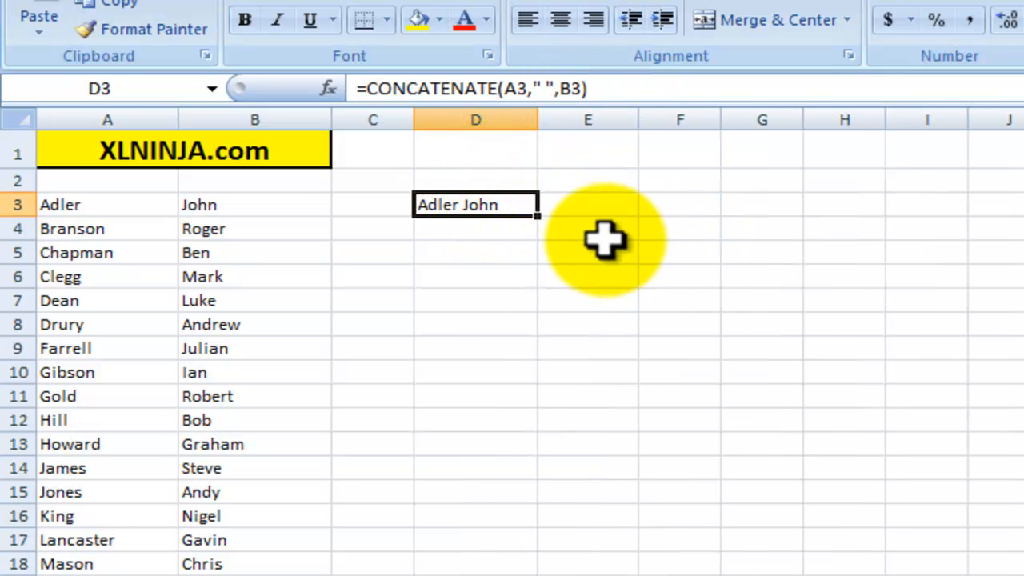
Review source cells A3 and B3 and the CONCATENATE formula in D3, including its quoted space argument.
{"action": "left_click", "coordinate": [128, 200]}
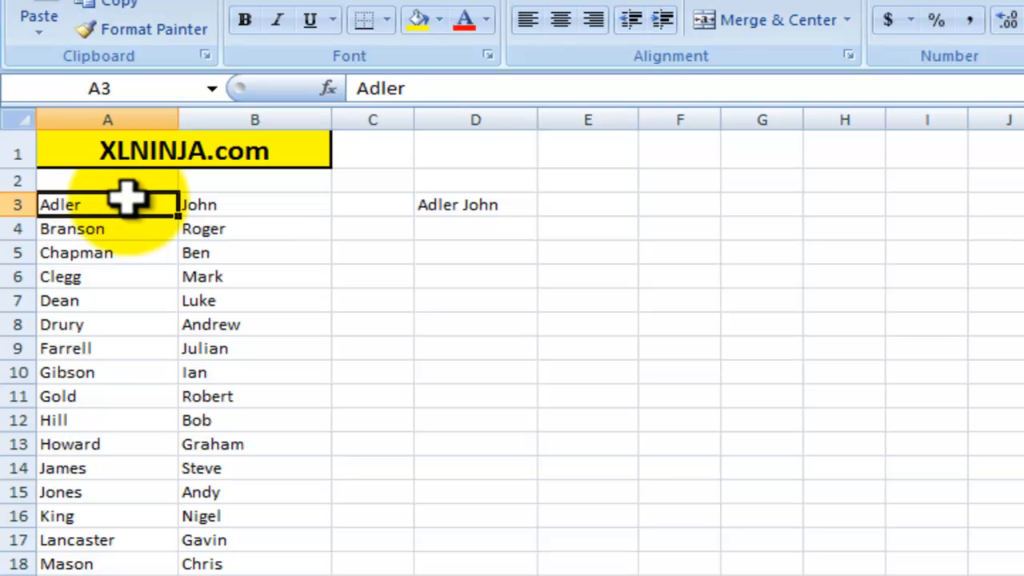
{"action": "left_click", "coordinate": [206, 206]}
{"action": "left_click", "coordinate": [476, 207]}
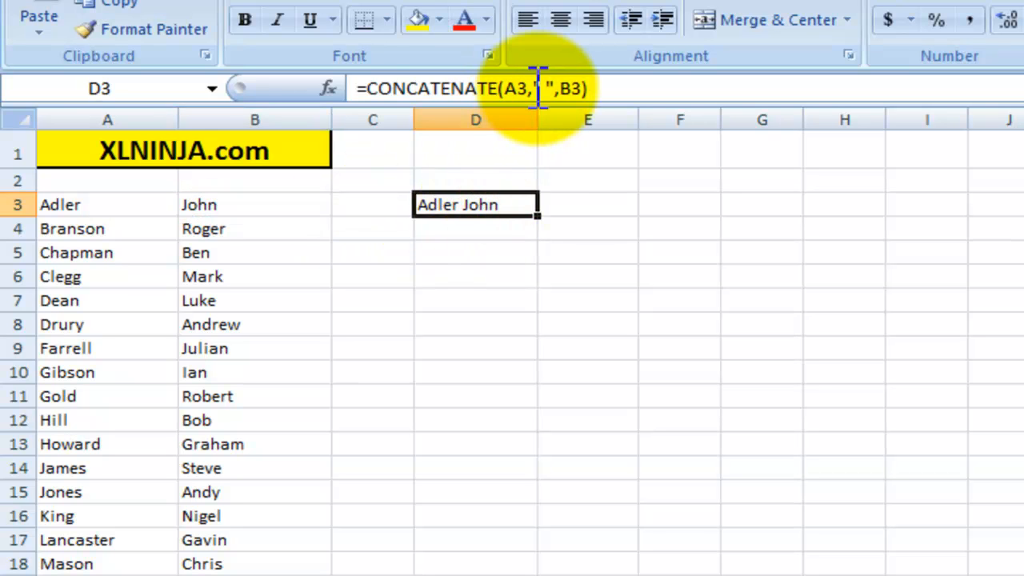
{"action": "left_click_drag", "start_coordinate": [534, 88], "coordinate": [552, 88]}
{"action": "left_click", "coordinate": [592, 182]}
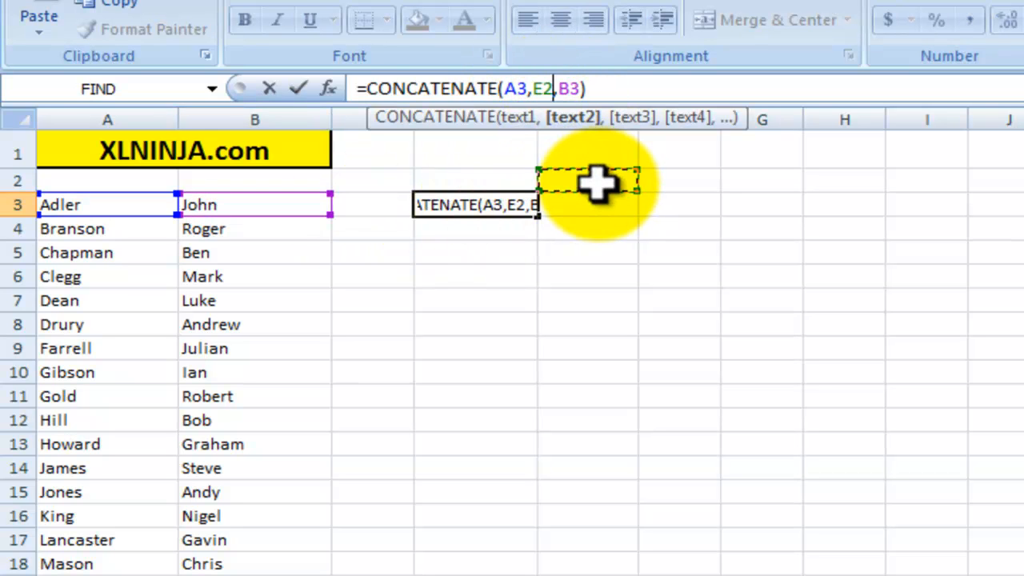
{"action": "key", "text": "Escape"}
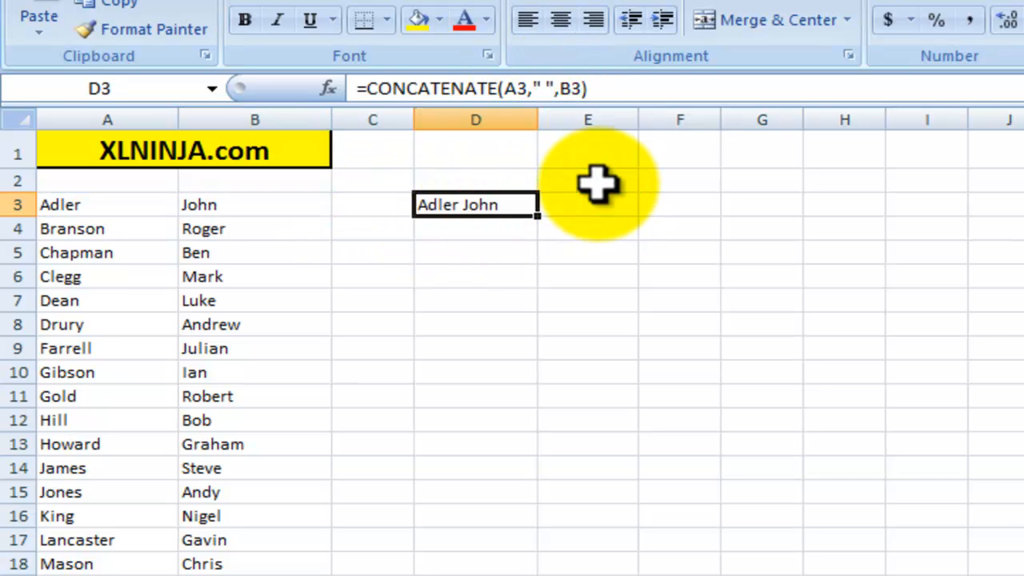
{"action": "left_click", "coordinate": [275, 200]}
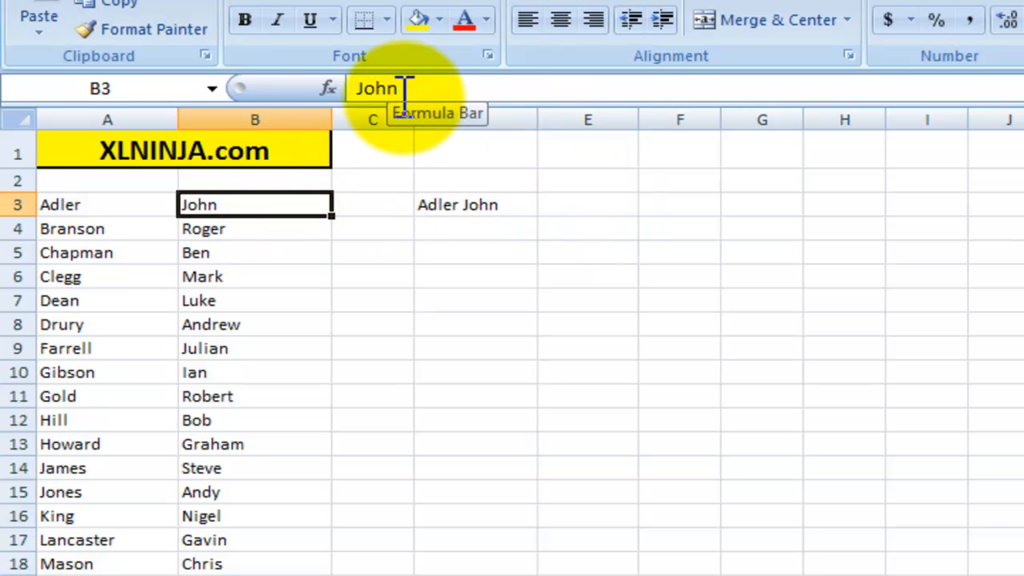
{"action": "left_click", "coordinate": [473, 201]}
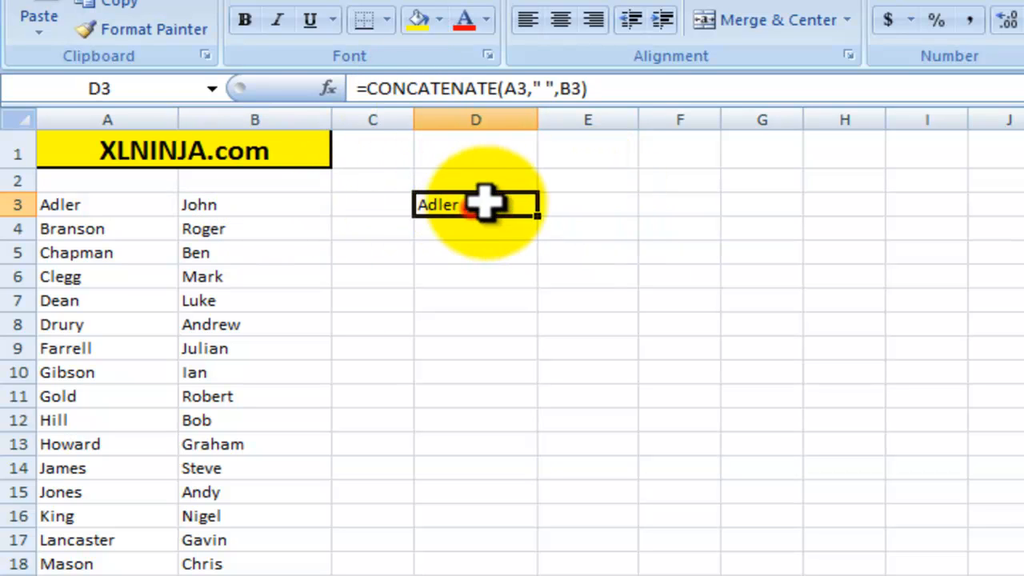
Enter =CONCATENATE(B3," ",A3) in F3 to put the first name before the surname.
{"action": "left_click", "coordinate": [680, 206]}
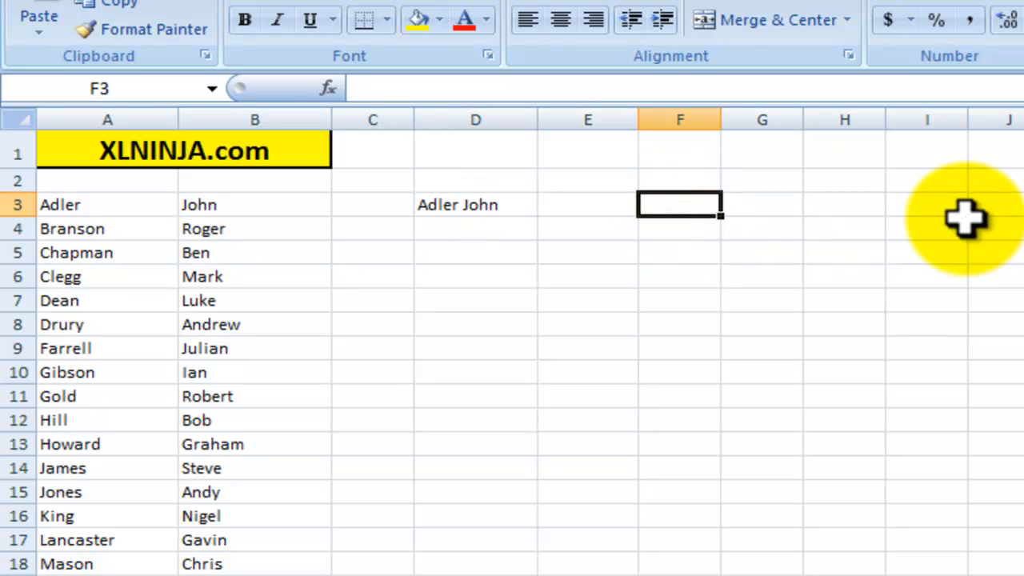
{"action": "type", "text": "=conc"}
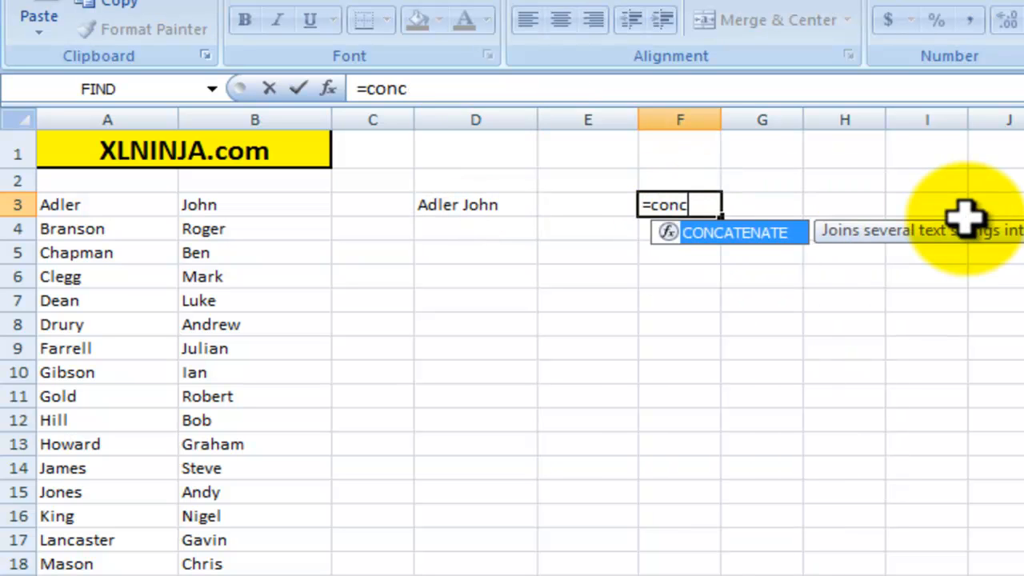
{"action": "type", "text": "atenate("}
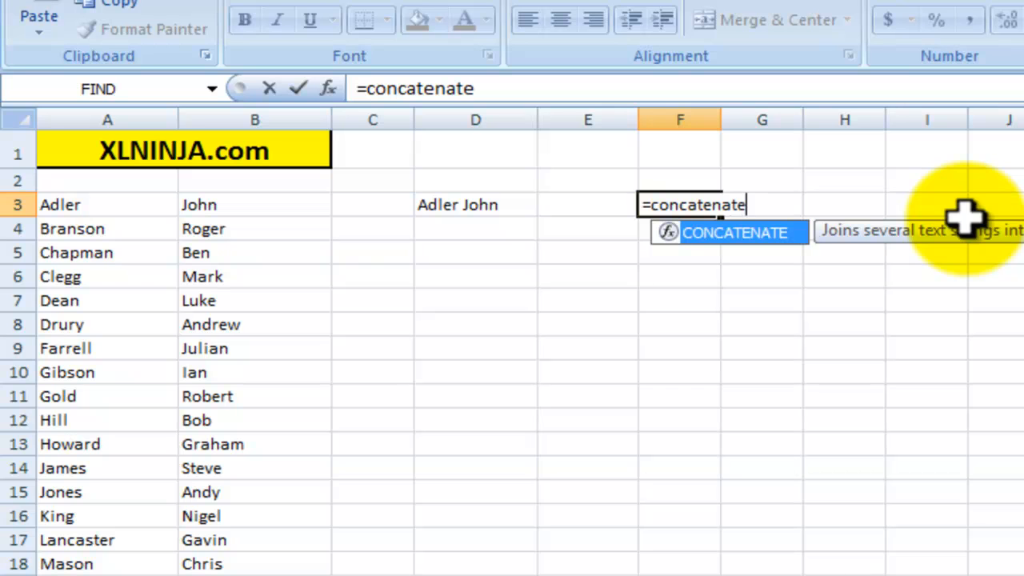
{"action": "left_click", "coordinate": [248, 203]}
{"action": "type", "text": ","}
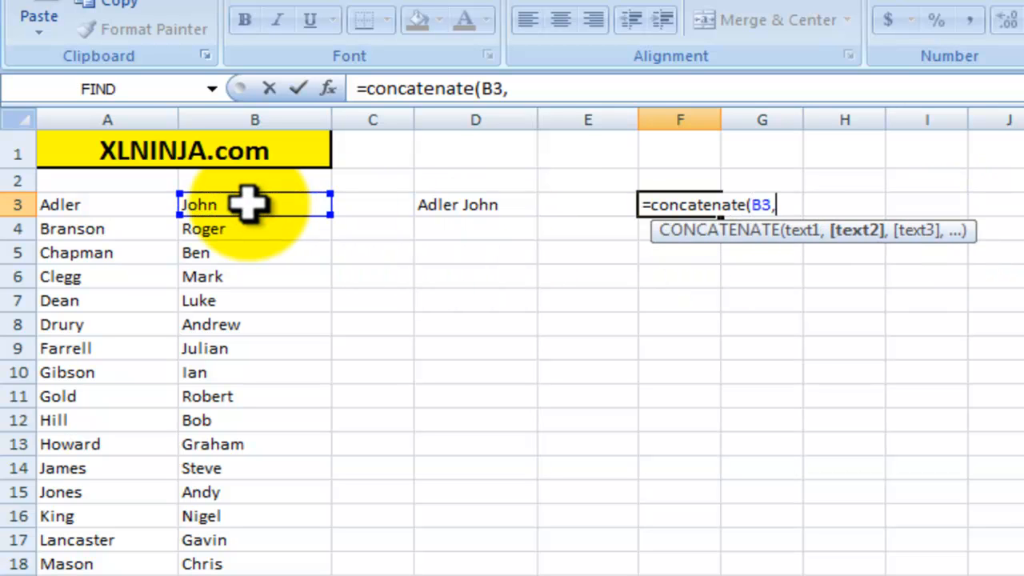
{"action": "type", "text": "\" \","}
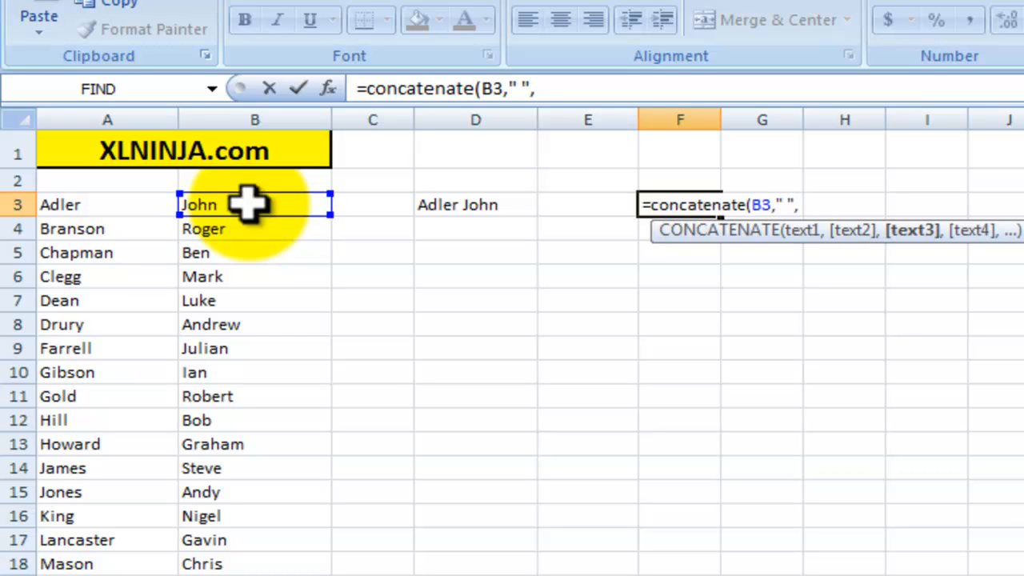
{"action": "left_click", "coordinate": [120, 201]}
{"action": "type", "text": ")"}
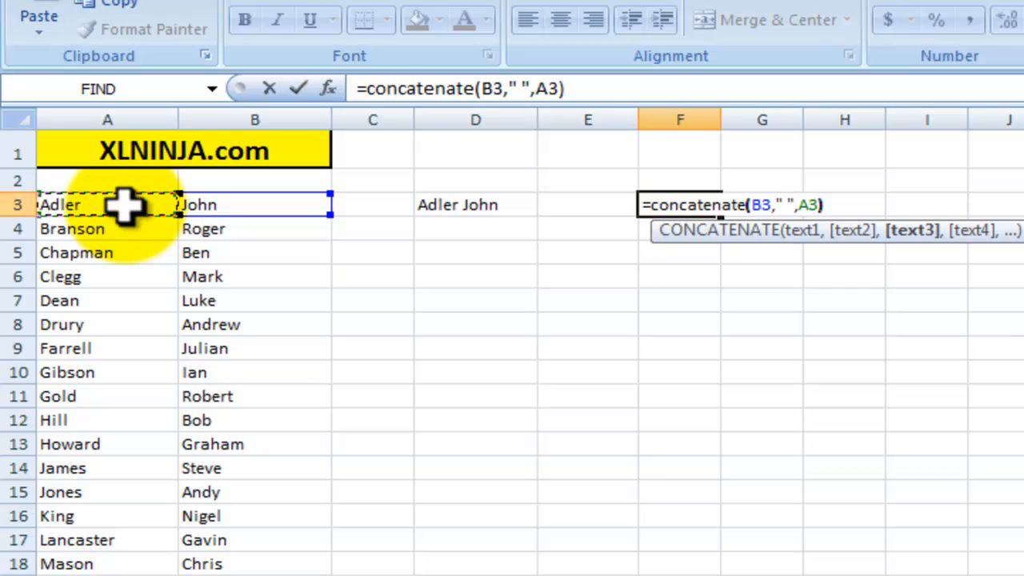
{"action": "key", "text": "Return"}
{"action": "key", "text": "Up"}
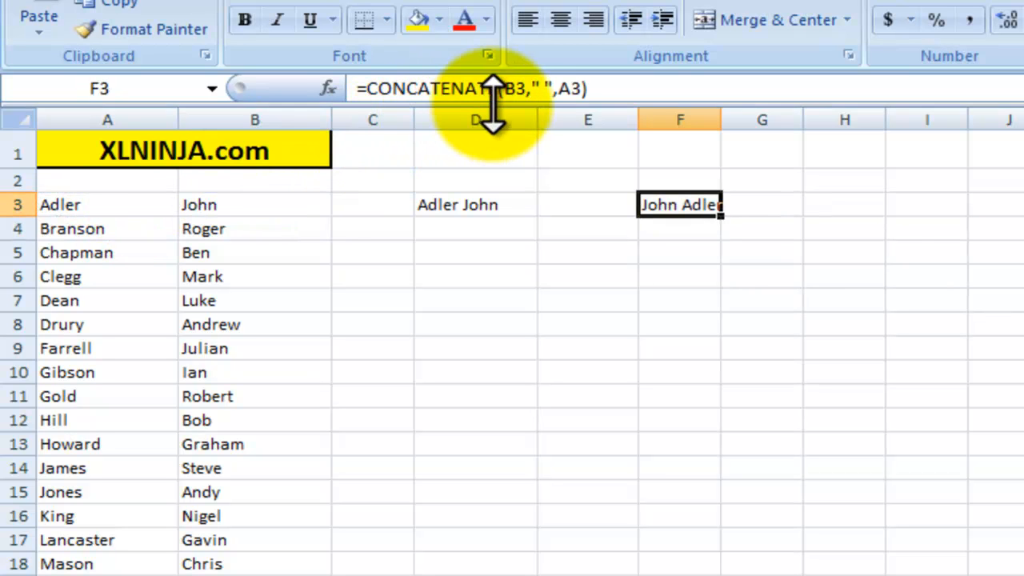
Change the F3 formula to =CONCATENATE("Mr. ",B3," ",A3) and widen column F to fit the result.
{"action": "left_click", "coordinate": [598, 86]}
{"action": "key", "text": "Left"}
{"action": "key", "text": "Left"}
{"action": "key", "text": "Left"}
{"action": "key", "text": "Left"}
{"action": "key", "text": "Left"}
{"action": "key", "text": "Left"}
{"action": "key", "text": "Left"}
{"action": "key", "text": "Left"}
{"action": "key", "text": "Left"}
{"action": "key", "text": "Left"}
{"action": "type", "text": "\"Mr"}
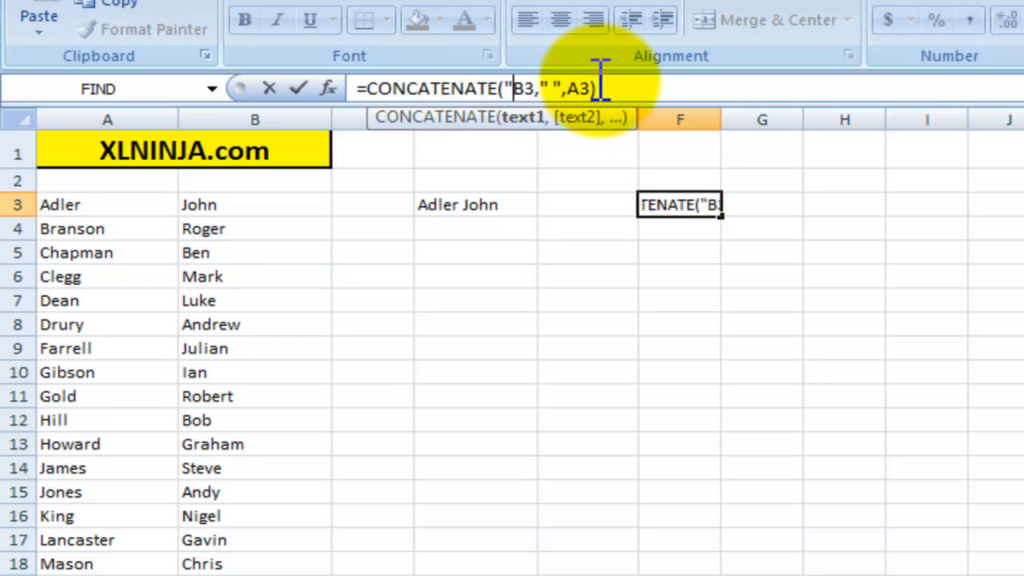
{"action": "type", "text": "\","}
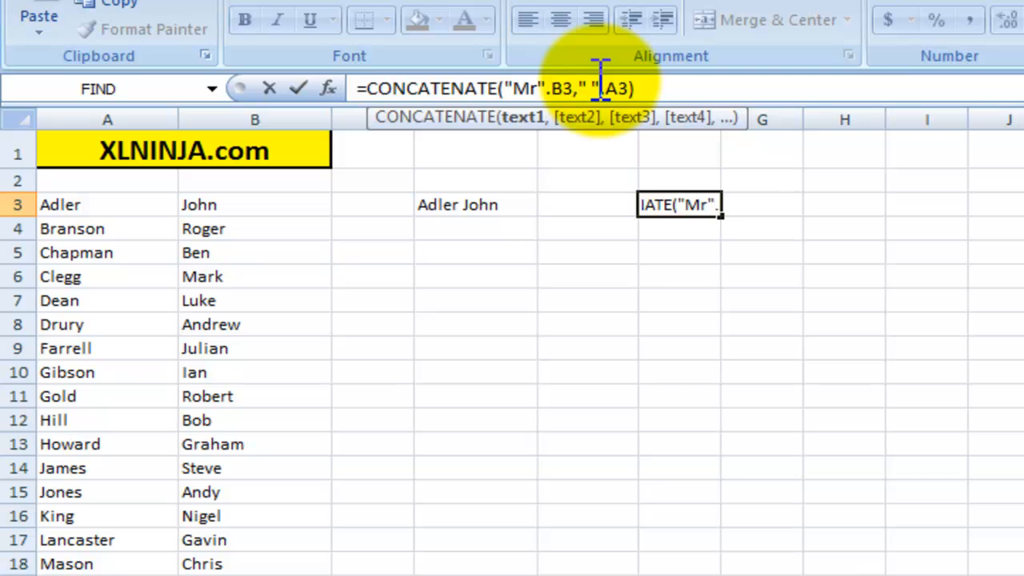
{"action": "key", "text": "BackSpace"}
{"action": "key", "text": "BackSpace"}
{"action": "type", "text": "."}
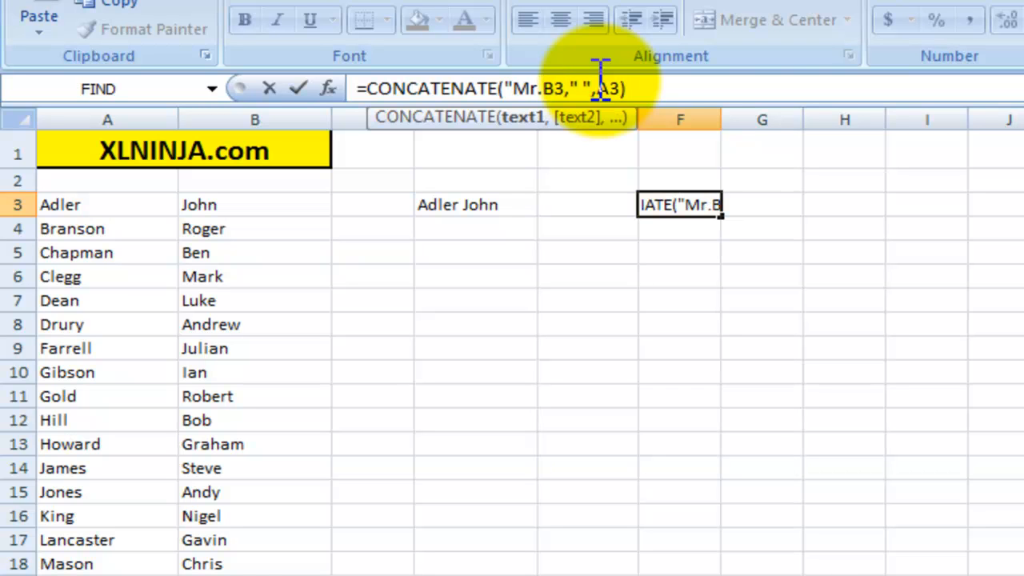
{"action": "type", "text": "\""}
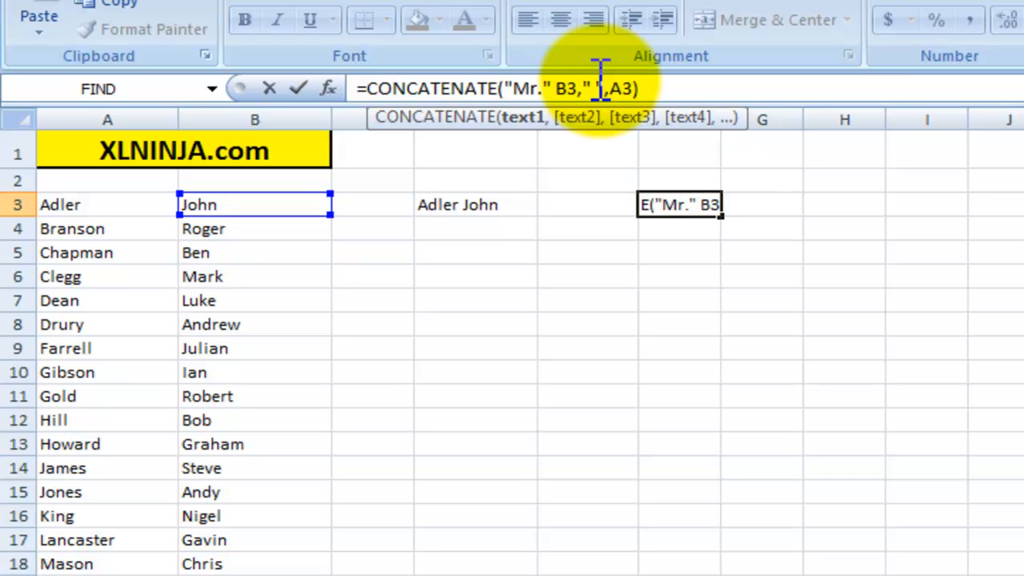
{"action": "key", "text": "BackSpace"}
{"action": "type", "text": ","}
{"action": "key", "text": "Left"}
{"action": "key", "text": "Left"}
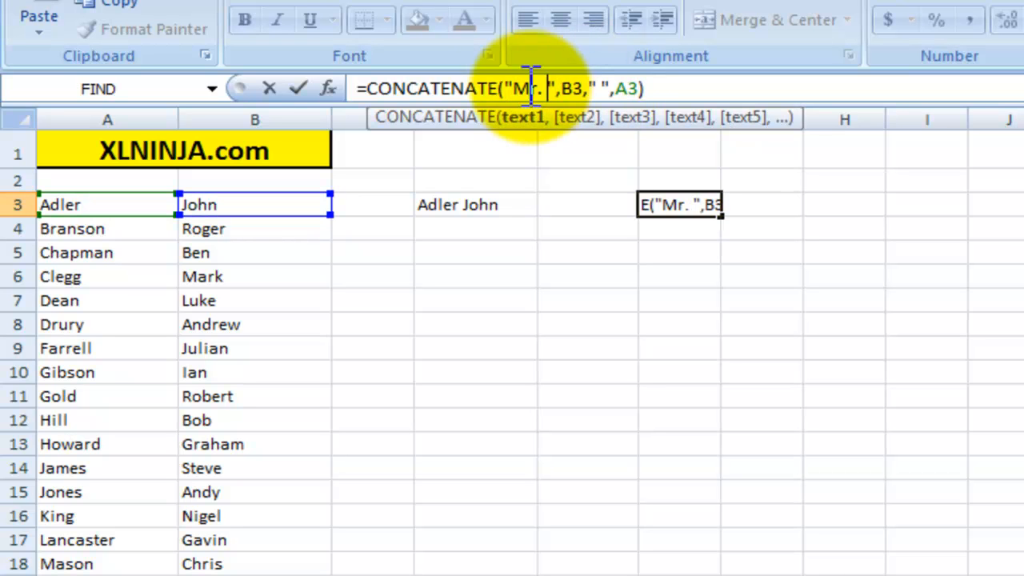
{"action": "left_click", "coordinate": [305, 88]}
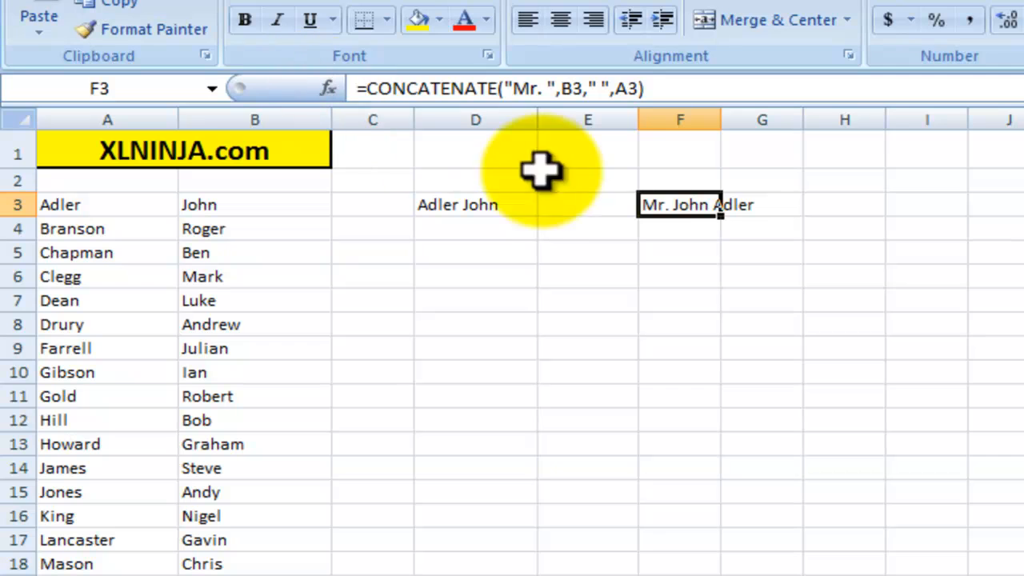
{"action": "double_click", "coordinate": [721, 119]}
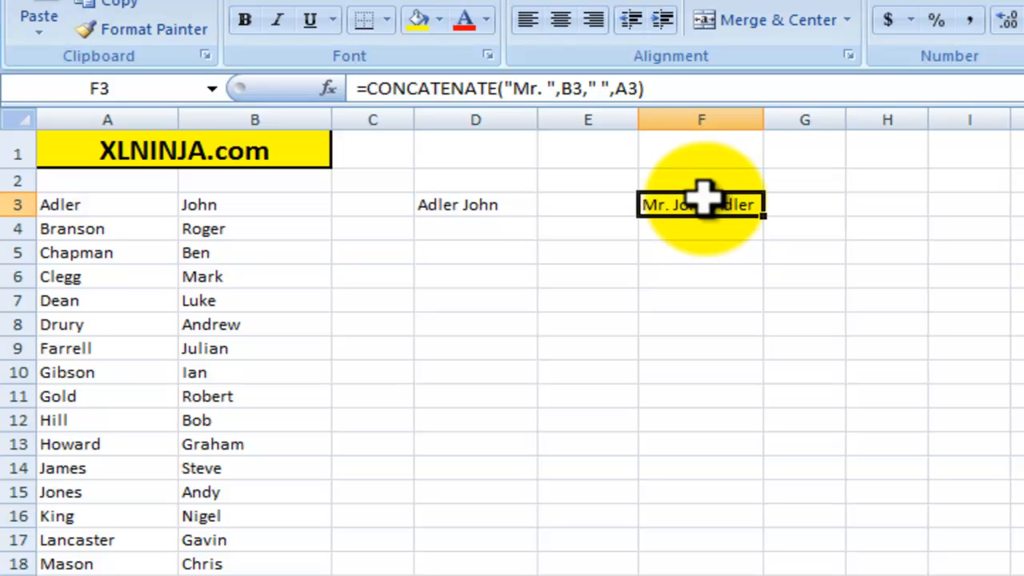
Compare the source cells B3 and A3 with the combined name cells D3 and F3.
{"action": "left_click", "coordinate": [288, 204]}
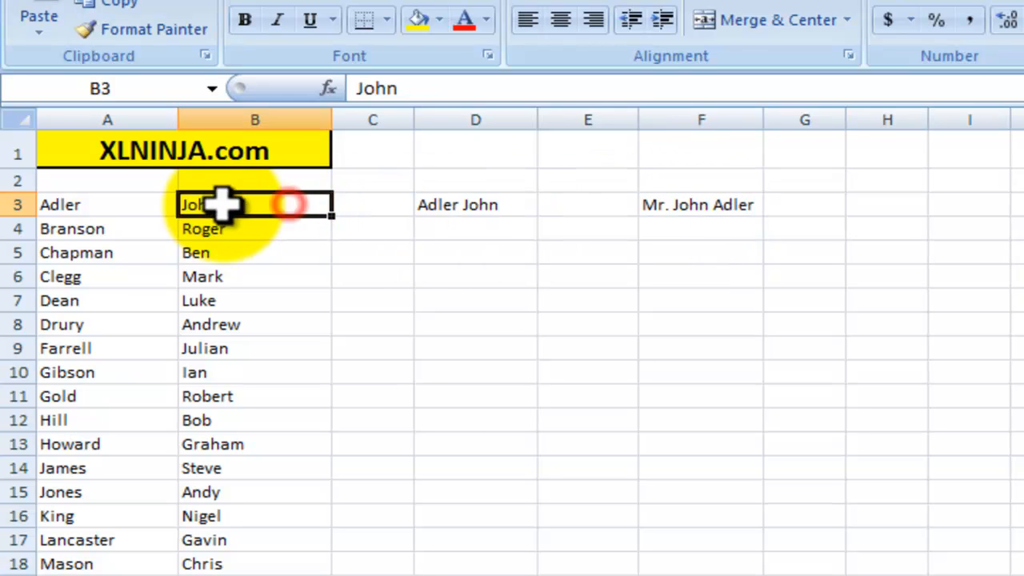
{"action": "left_click", "coordinate": [162, 205]}
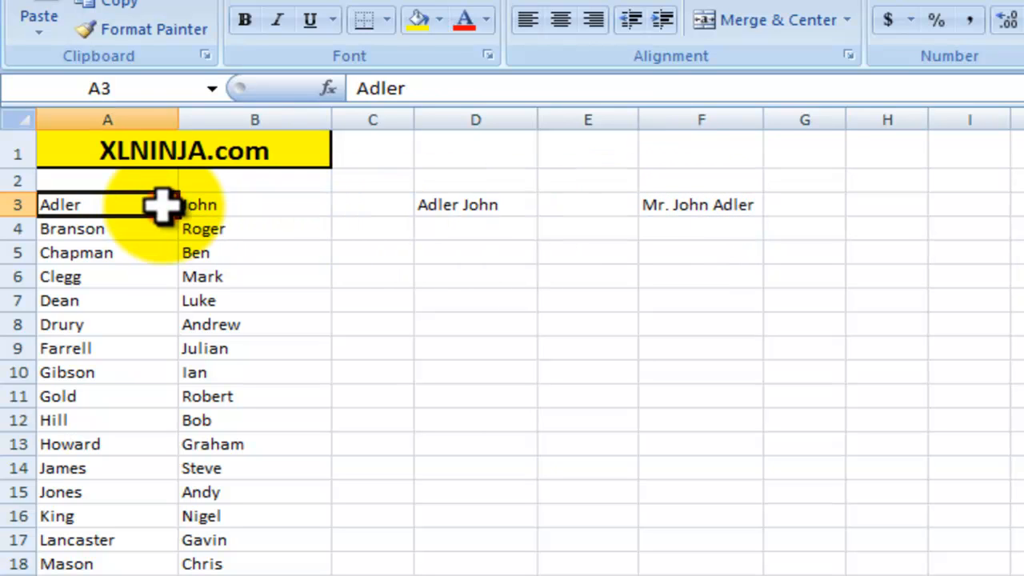
{"action": "left_click", "coordinate": [231, 205]}
{"action": "left_click", "coordinate": [141, 208]}
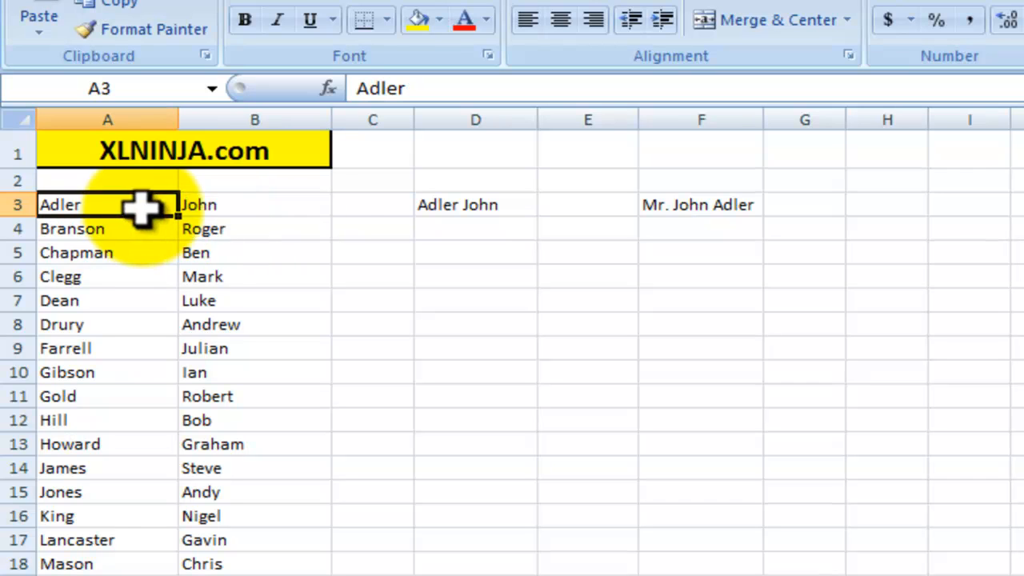
{"action": "left_click", "coordinate": [459, 205]}
{"action": "left_click", "coordinate": [652, 200]}
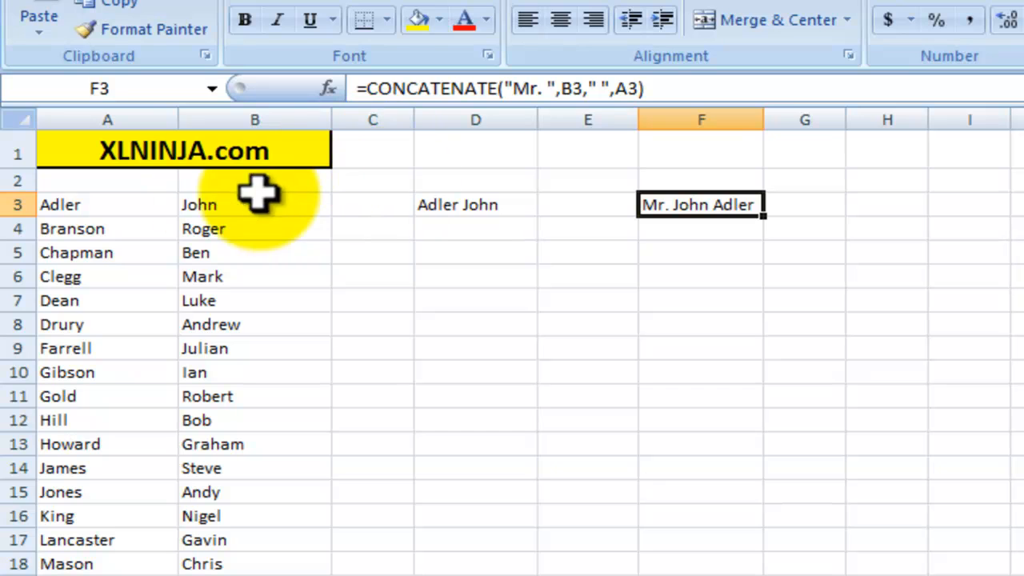
Copy F3, paste only its value into G3, widen column G to fit, and select the pasted text for checking.
{"action": "right_click", "coordinate": [675, 207]}
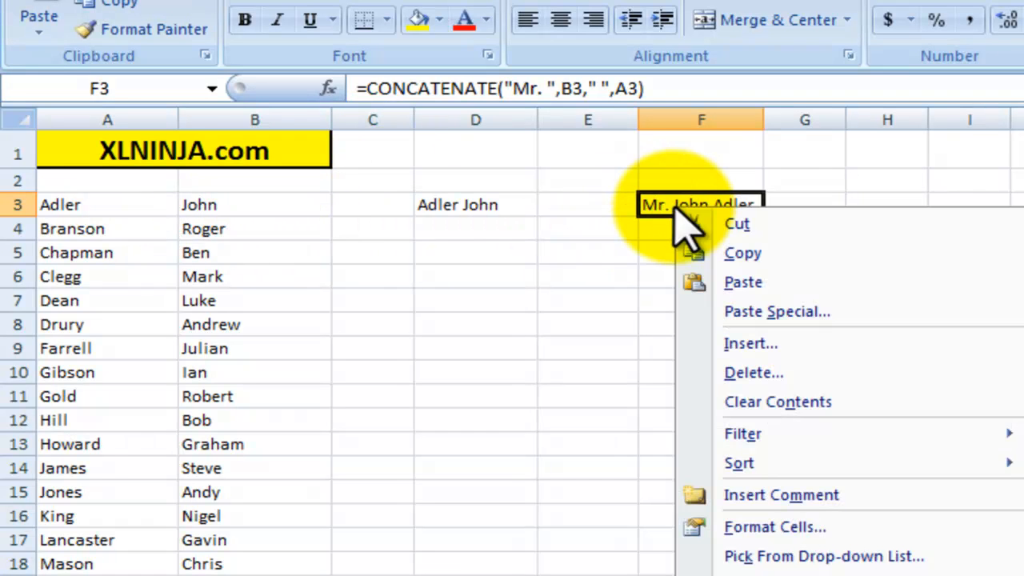
{"action": "left_click", "coordinate": [736, 254]}
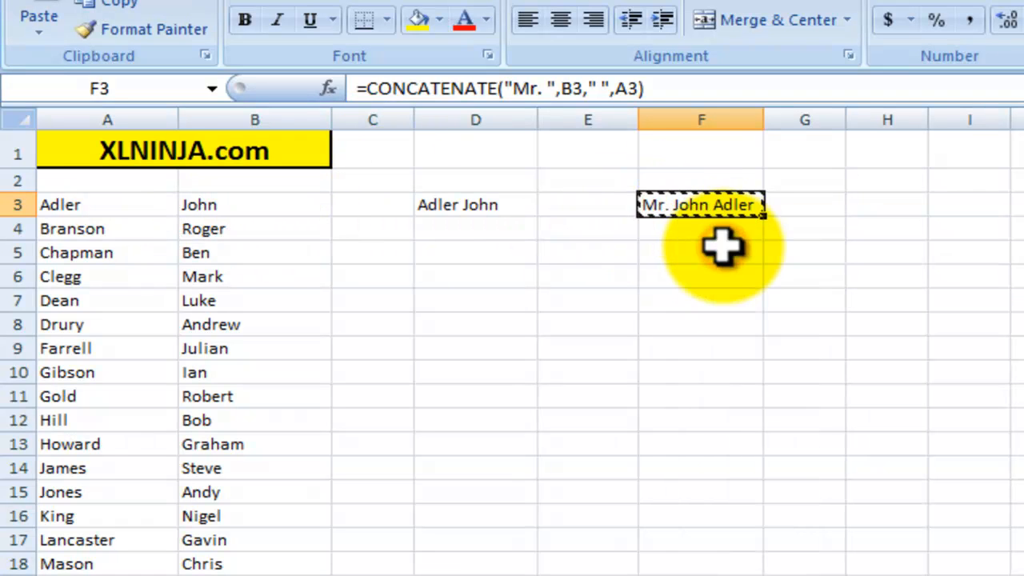
{"action": "left_click", "coordinate": [804, 208]}
{"action": "right_click", "coordinate": [804, 207]}
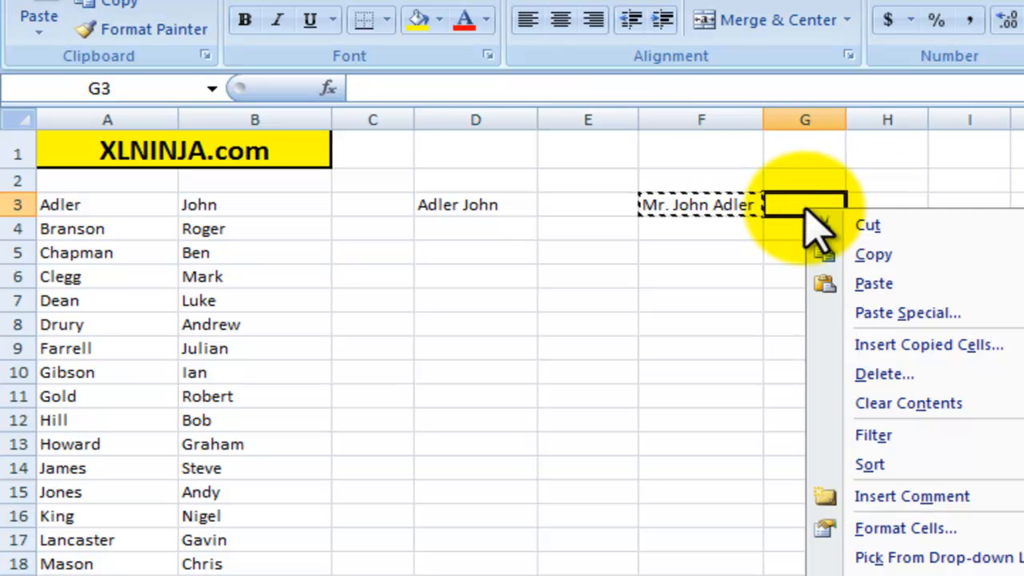
{"action": "left_click", "coordinate": [887, 313]}
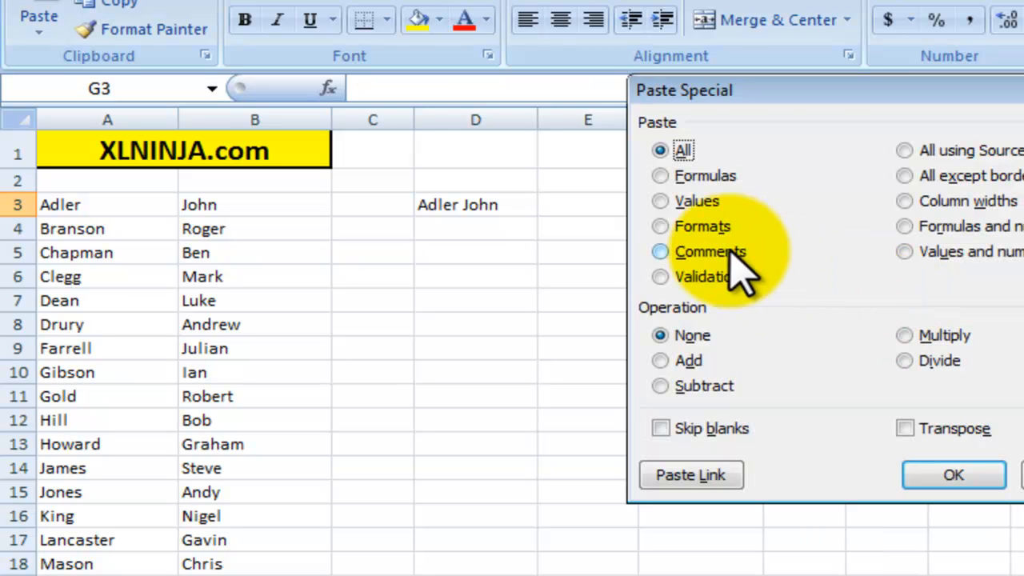
{"action": "left_click", "coordinate": [694, 204]}
{"action": "left_click", "coordinate": [956, 475]}
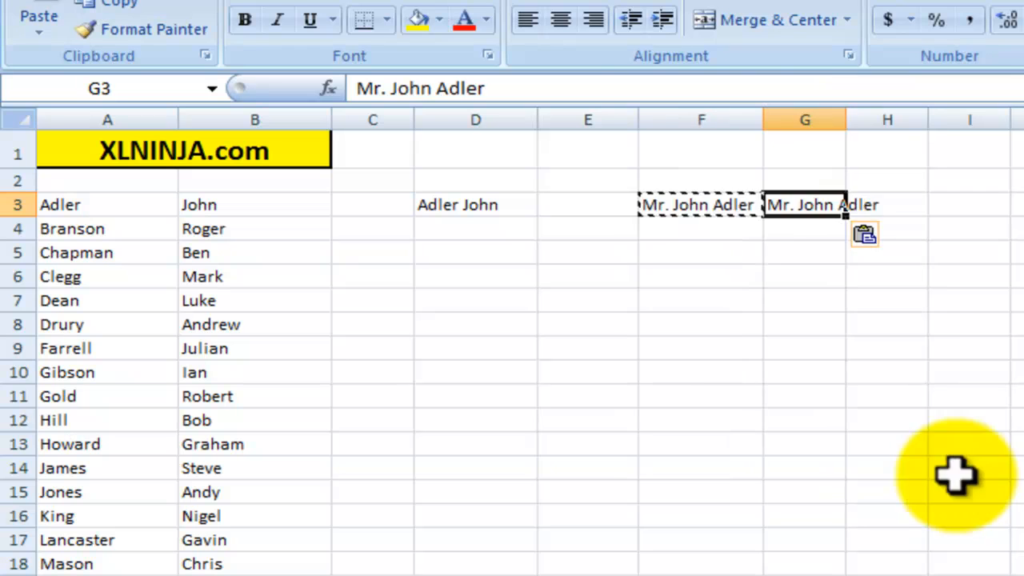
{"action": "double_click", "coordinate": [837, 112]}
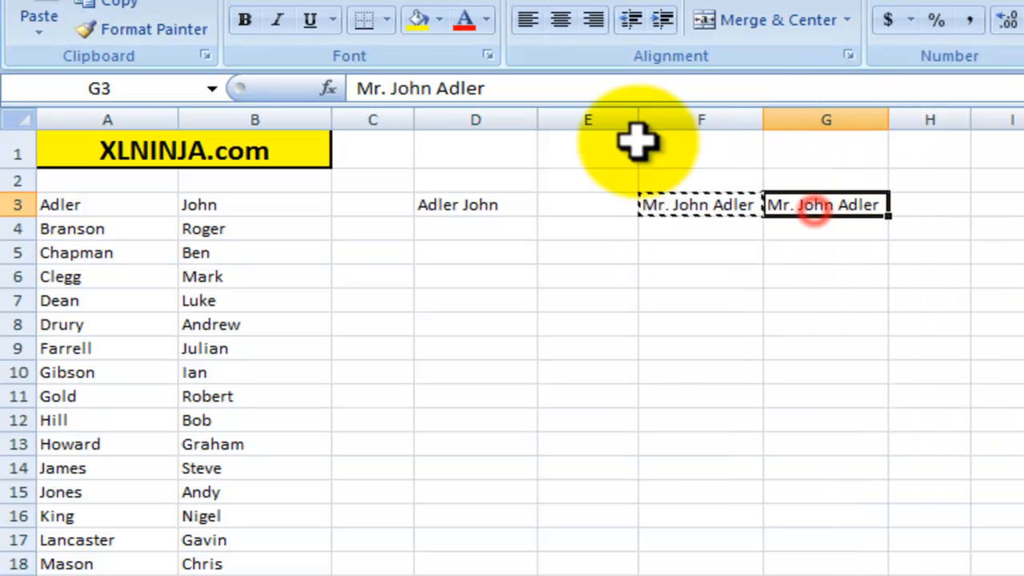
{"action": "left_click_drag", "start_coordinate": [512, 93], "coordinate": [340, 101]}
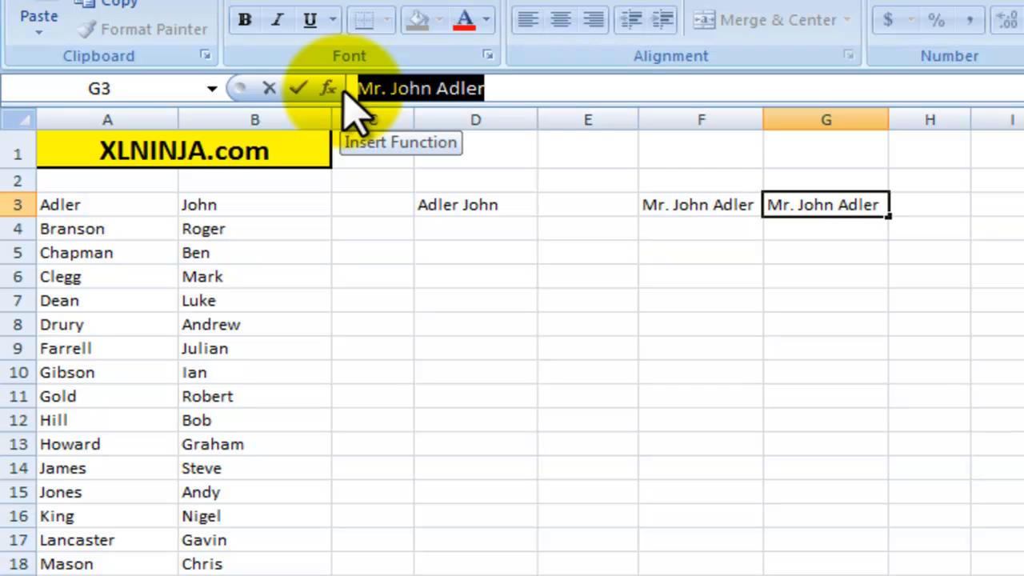